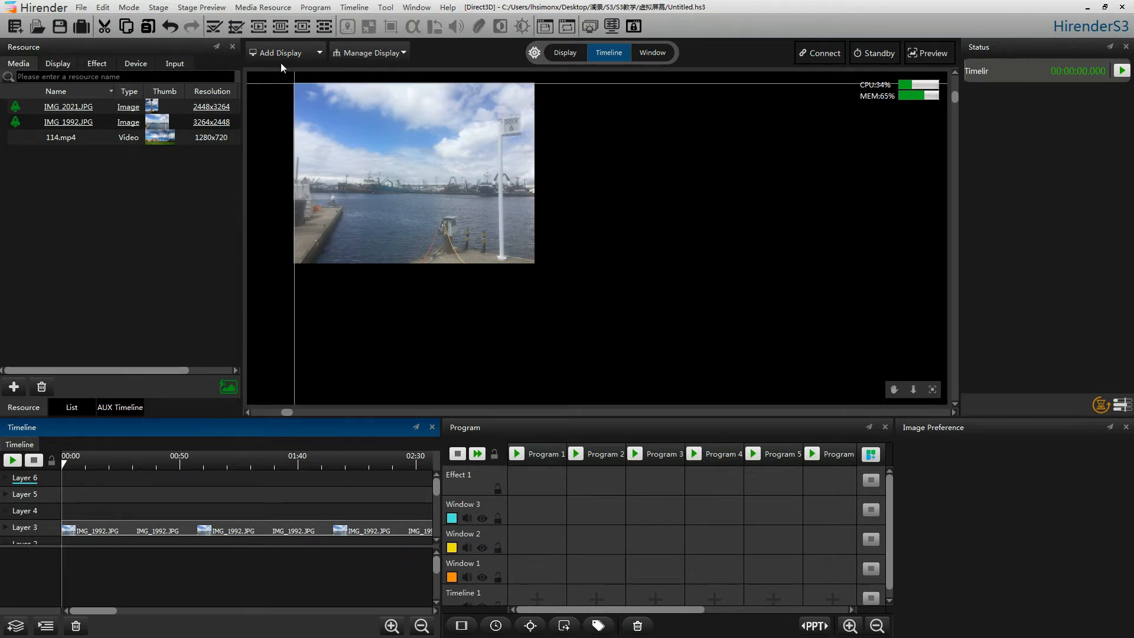
Create a 1920 × 1080 virtual display at the stage origin and place it on Layer 5, right of the harbour image.
{"action": "left_click", "coordinate": [295, 53]}
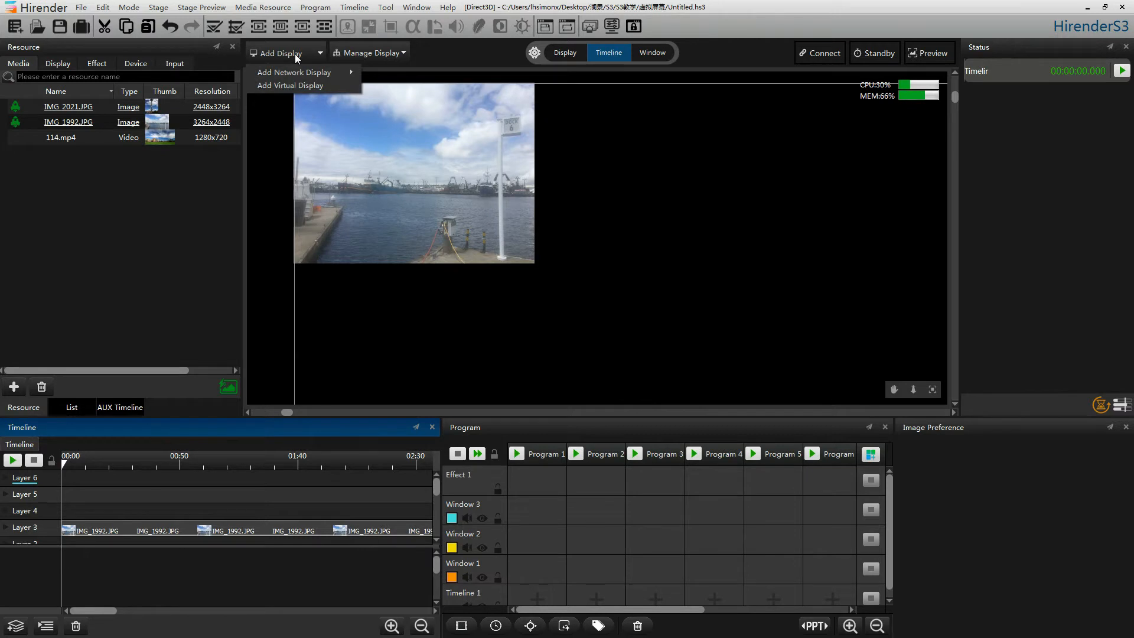
{"action": "left_click", "coordinate": [296, 87]}
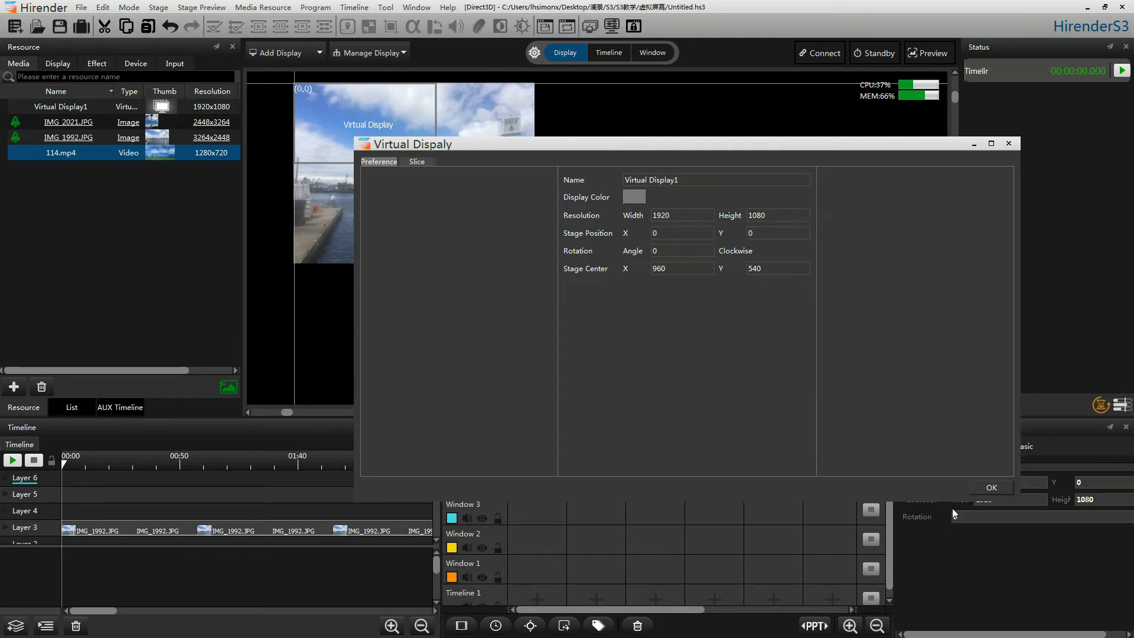
{"action": "left_click", "coordinate": [986, 488]}
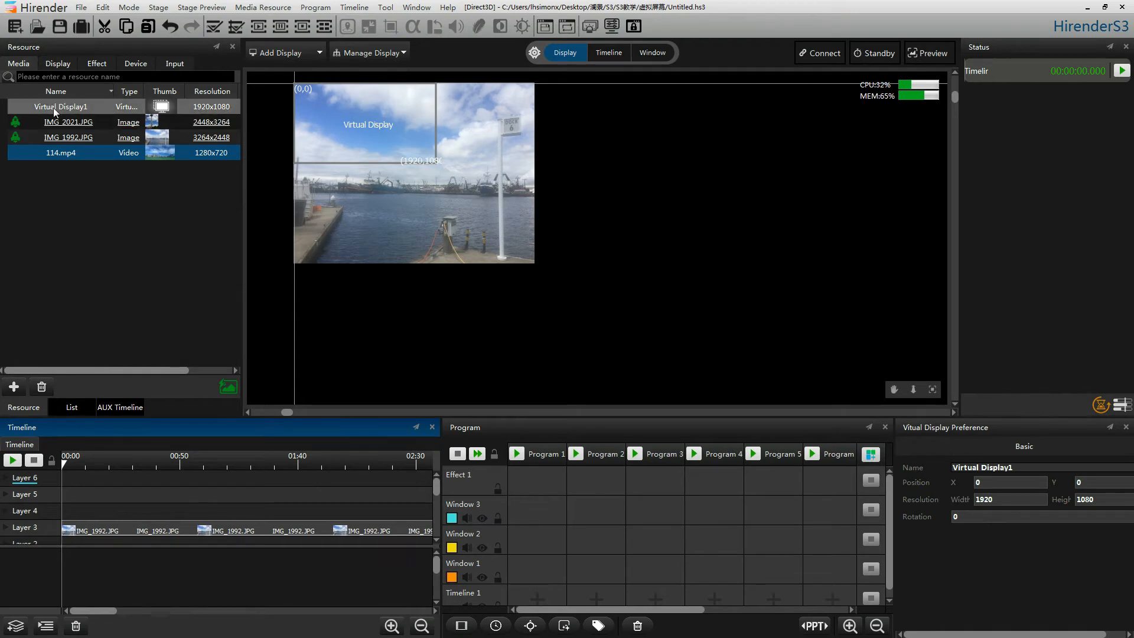
{"action": "left_click_drag", "start_coordinate": [50, 109], "coordinate": [68, 493]}
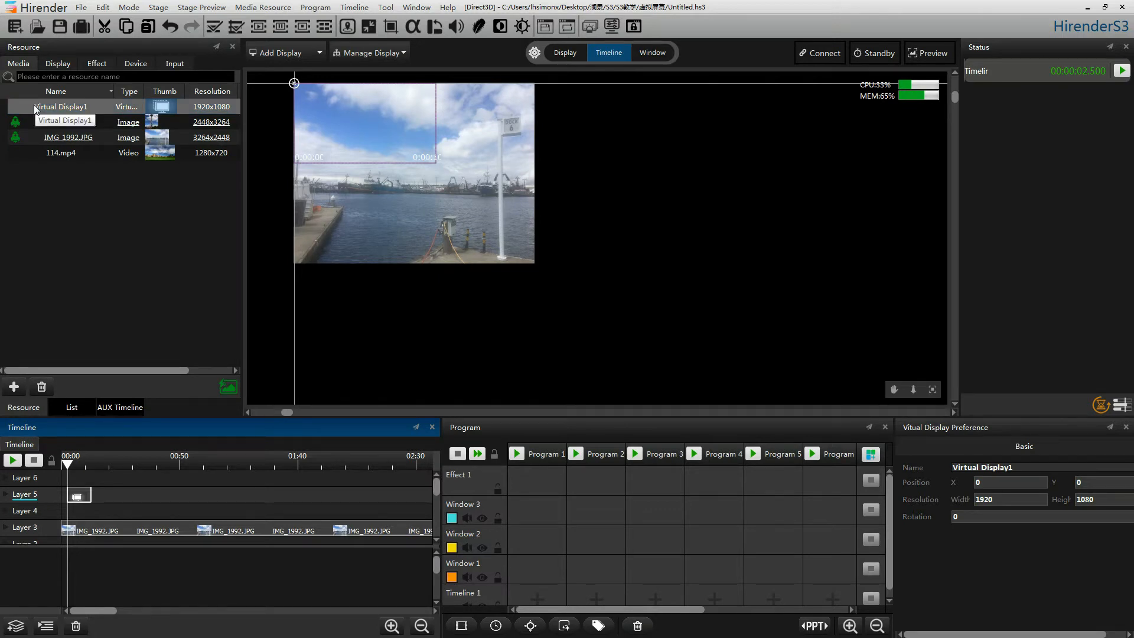
{"action": "left_click", "coordinate": [35, 107]}
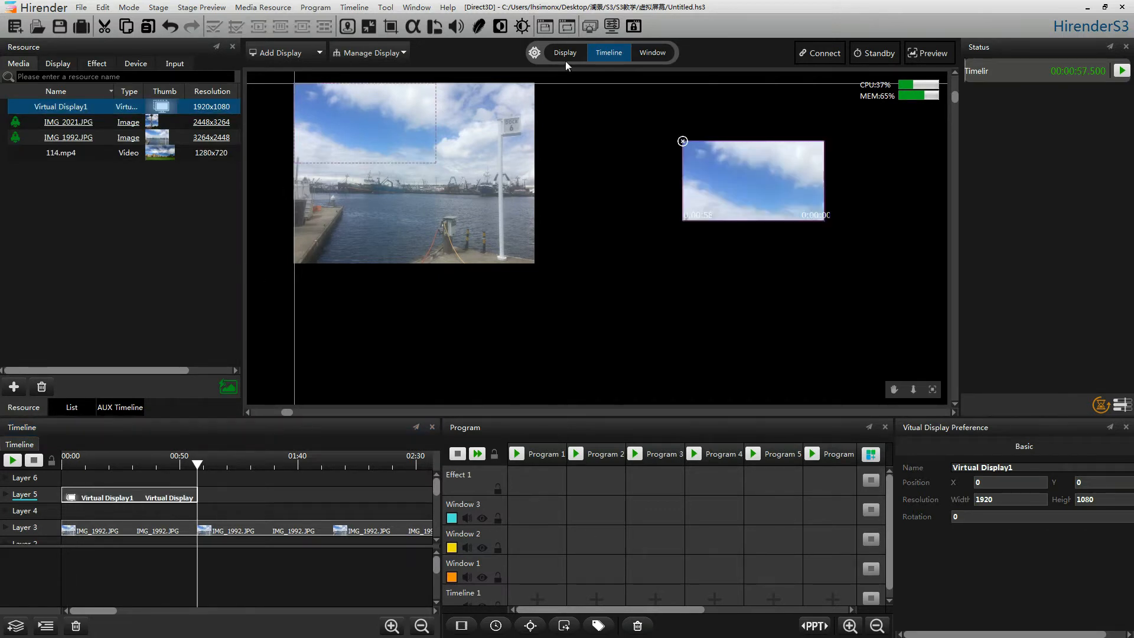
Move Virtual Display1's capture area over the harbour image's lower-right part, at about X 1328, Y 1344.
{"action": "left_click", "coordinate": [567, 53]}
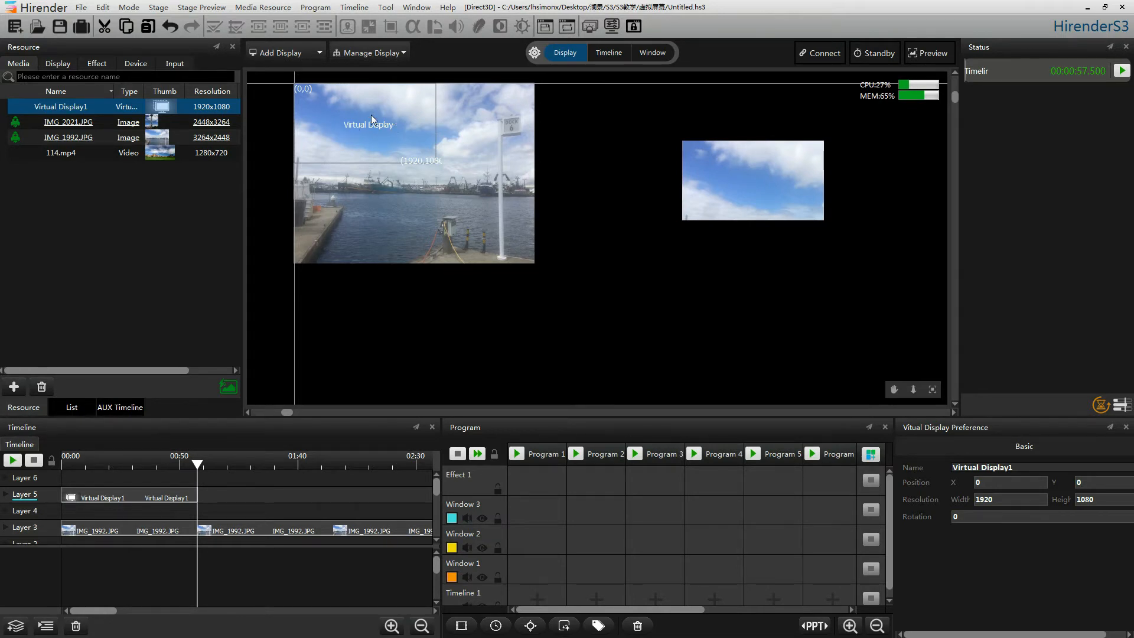
{"action": "left_click_drag", "start_coordinate": [360, 115], "coordinate": [470, 226]}
Add a second 1920 × 1080 virtual display at the stage origin and open its slice settings.
{"action": "right_click", "coordinate": [116, 225]}
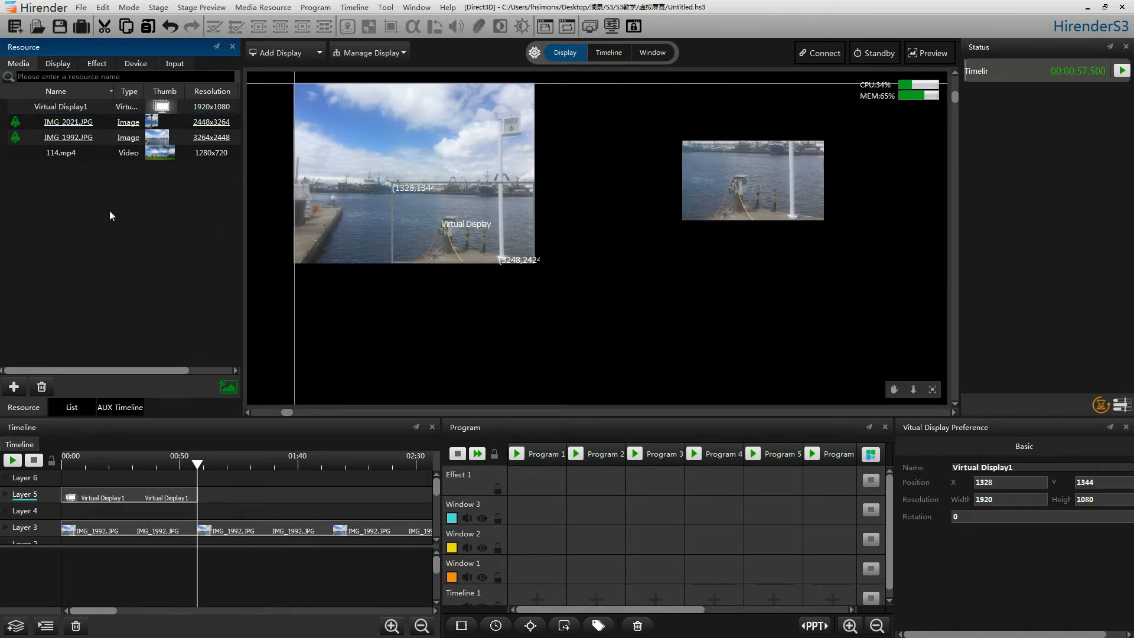
{"action": "left_click", "coordinate": [283, 52]}
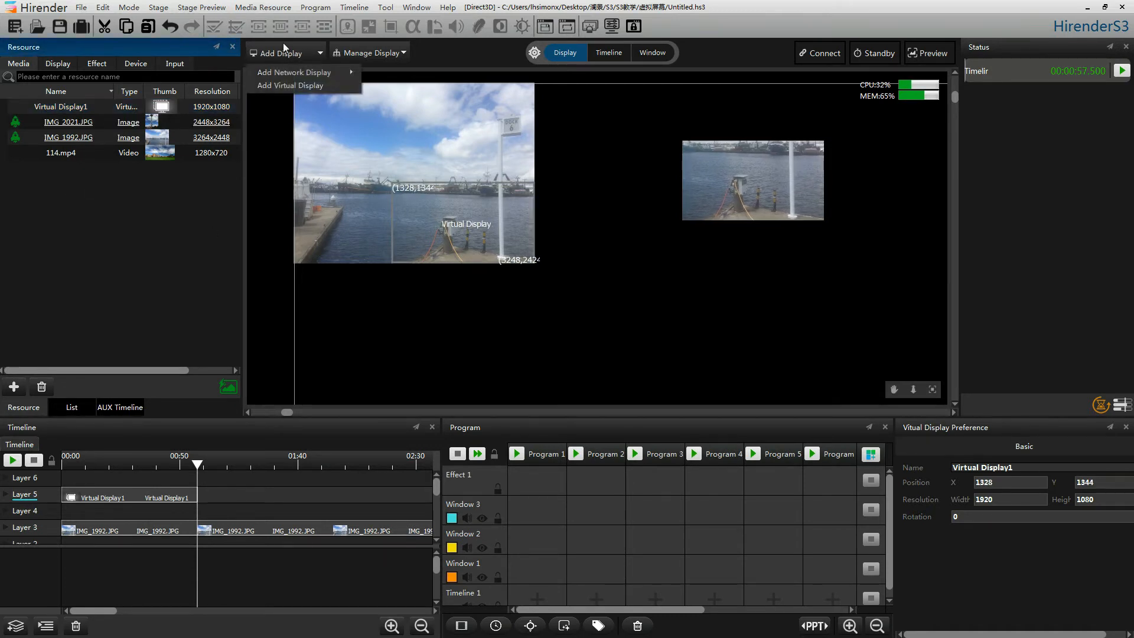
{"action": "left_click", "coordinate": [300, 85]}
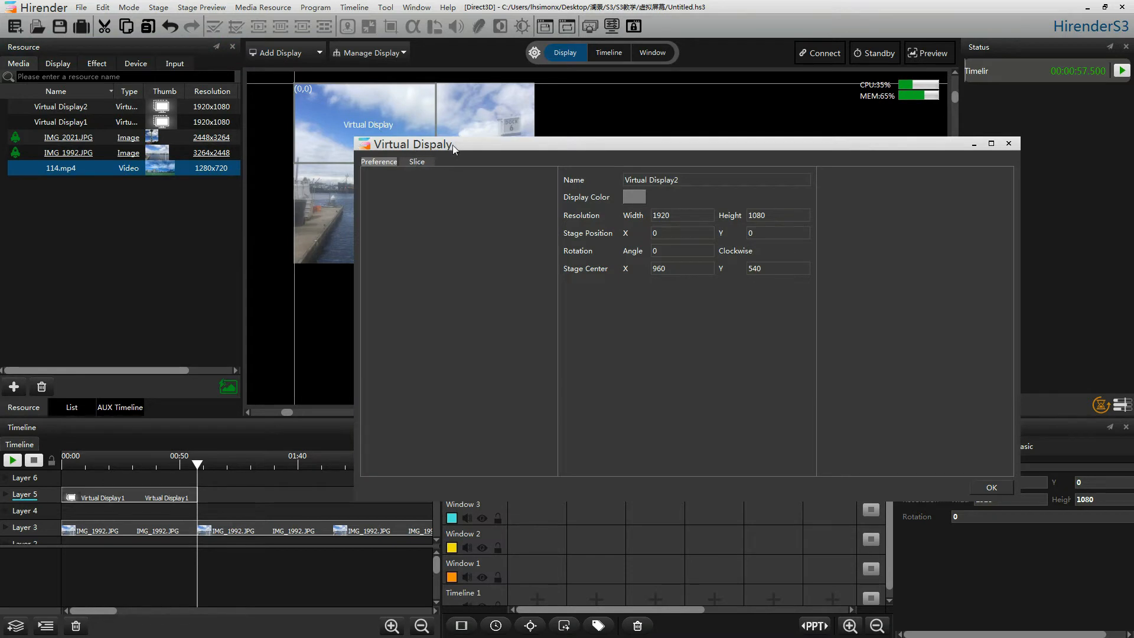
{"action": "left_click_drag", "start_coordinate": [453, 144], "coordinate": [391, 140]}
{"action": "left_click", "coordinate": [355, 158]}
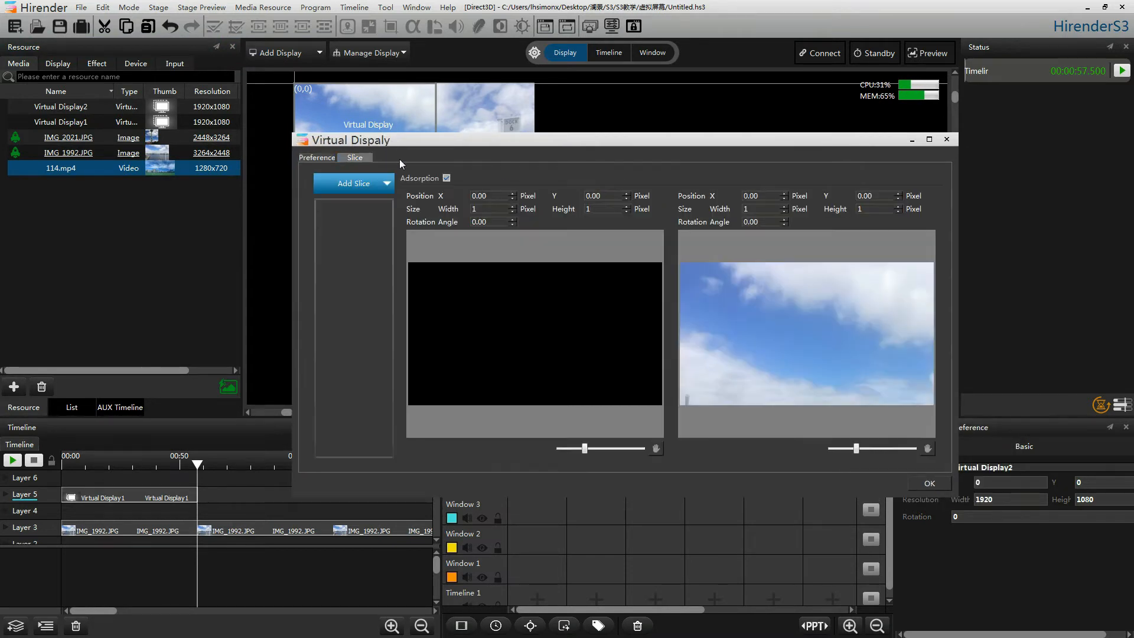
Add a rectangle slice to Virtual Display2, shrink it to about 1178 × 608 pixels at X 566, Y 370, and rotate it -1°.
{"action": "left_click", "coordinate": [351, 185]}
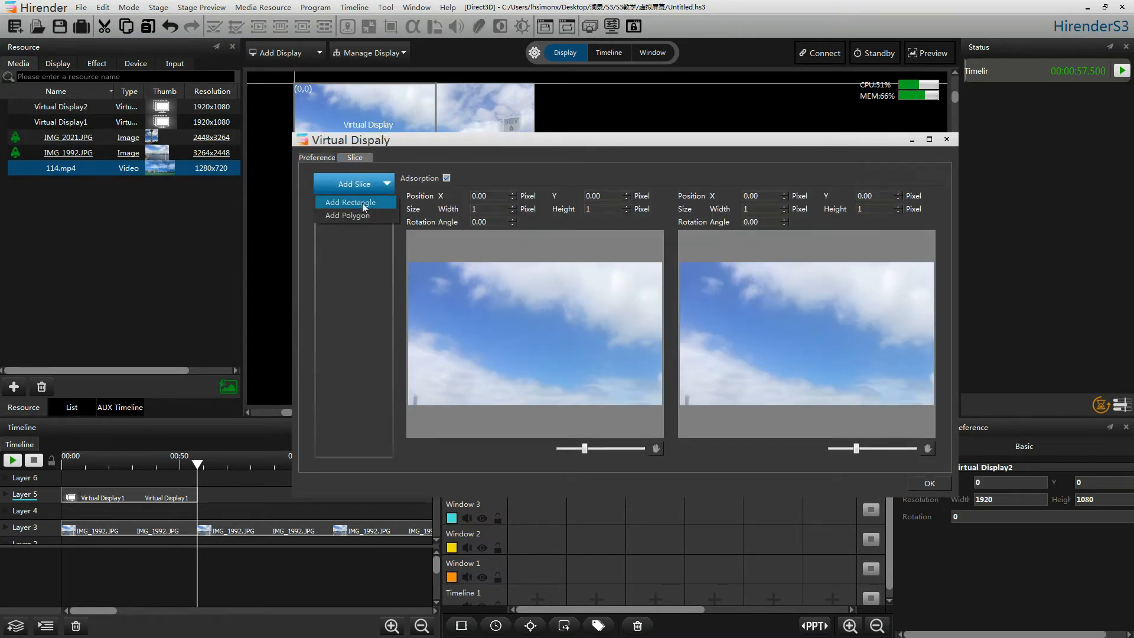
{"action": "left_click", "coordinate": [362, 203]}
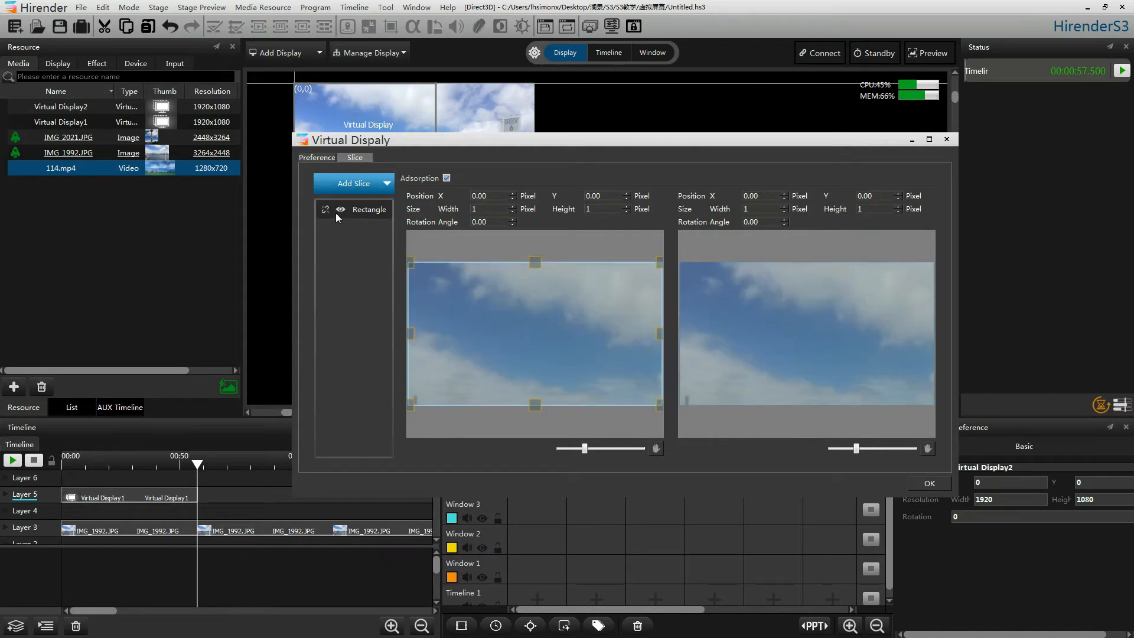
{"action": "left_click", "coordinate": [412, 262]}
{"action": "left_click_drag", "start_coordinate": [412, 265], "coordinate": [572, 314]}
{"action": "left_click_drag", "start_coordinate": [652, 311], "coordinate": [577, 326]}
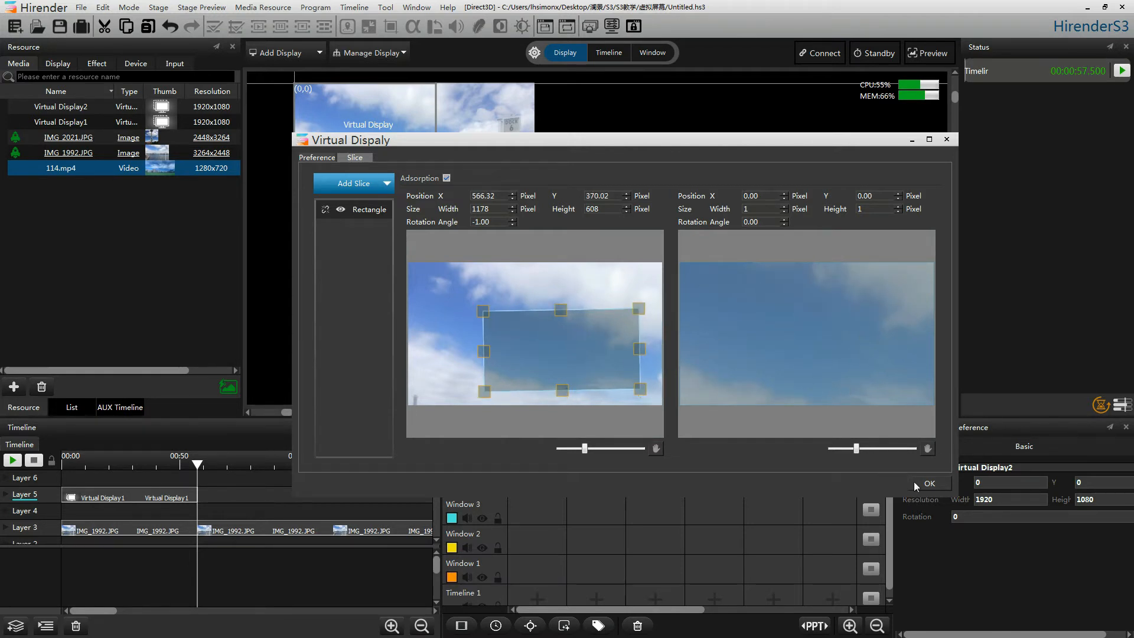
{"action": "left_click_drag", "start_coordinate": [586, 448], "coordinate": [579, 449]}
{"action": "left_click", "coordinate": [929, 483]}
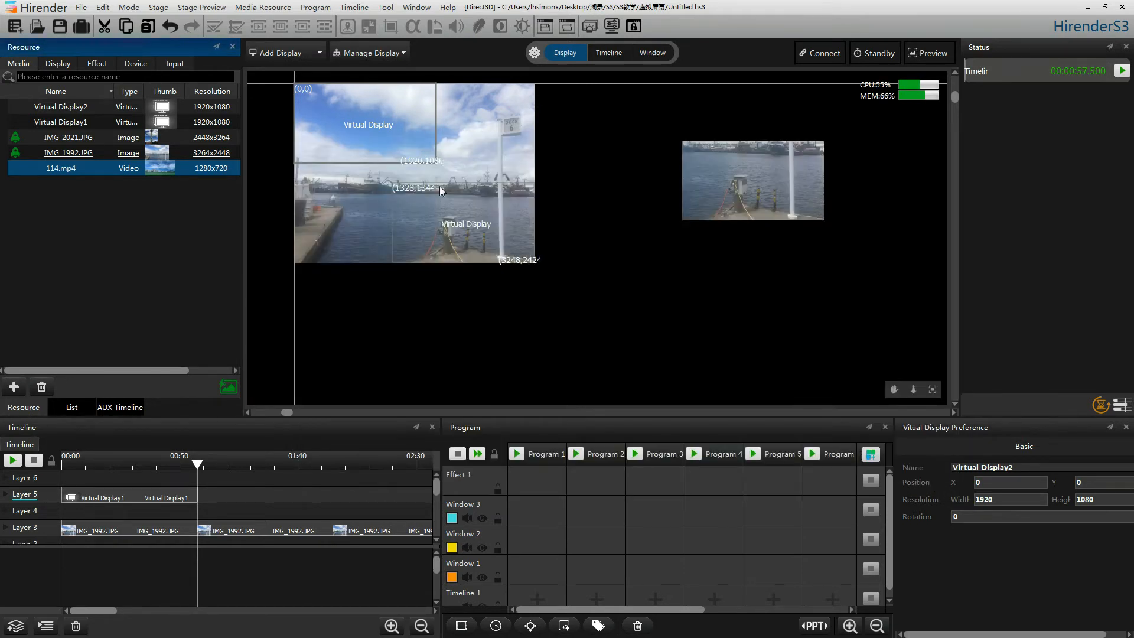
Place Virtual Display2 on Layer 4 and position its picture below Virtual Display1's picture on the stage.
{"action": "left_click", "coordinate": [79, 107]}
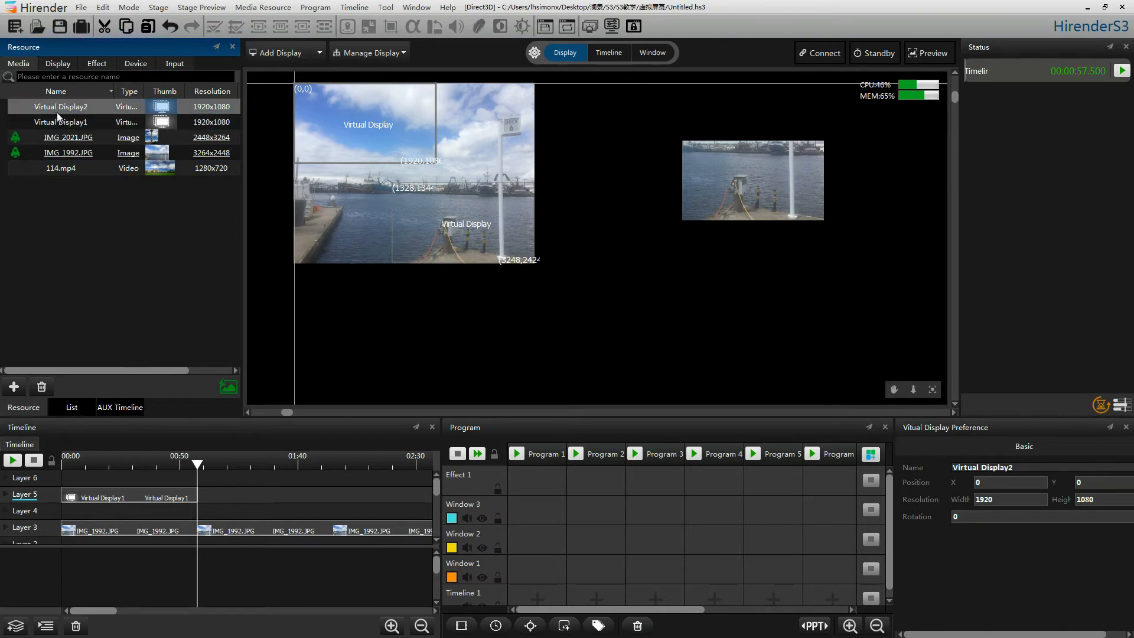
{"action": "left_click_drag", "start_coordinate": [58, 112], "coordinate": [78, 512]}
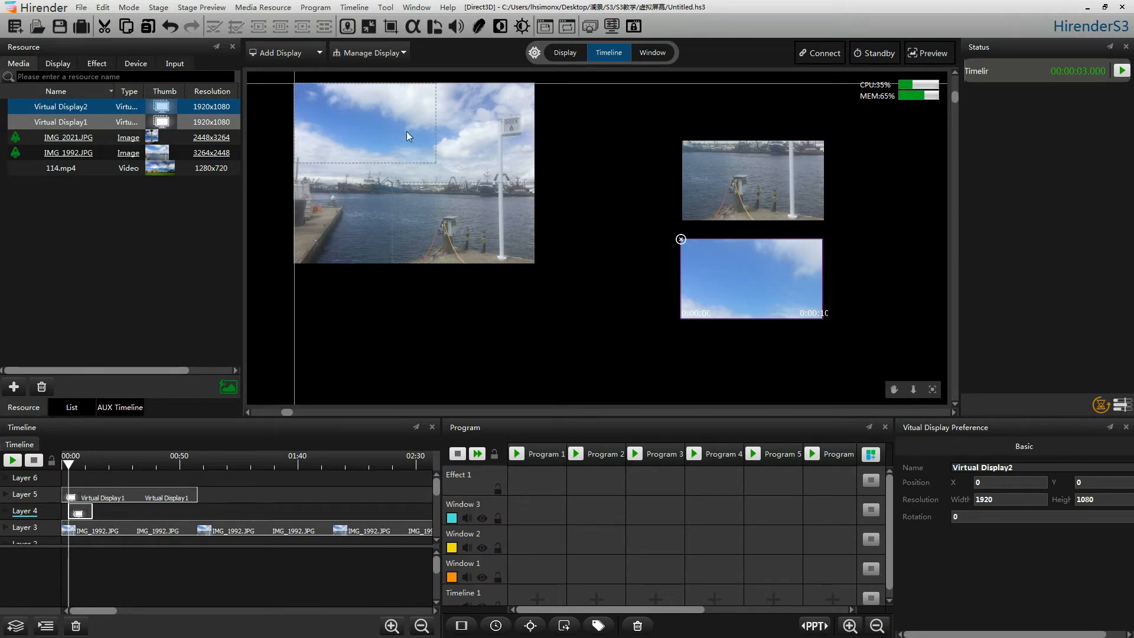
Try moving Virtual Display2's capture area on the stage to about X 120, Y -8.
{"action": "left_click_drag", "start_coordinate": [409, 132], "coordinate": [378, 117]}
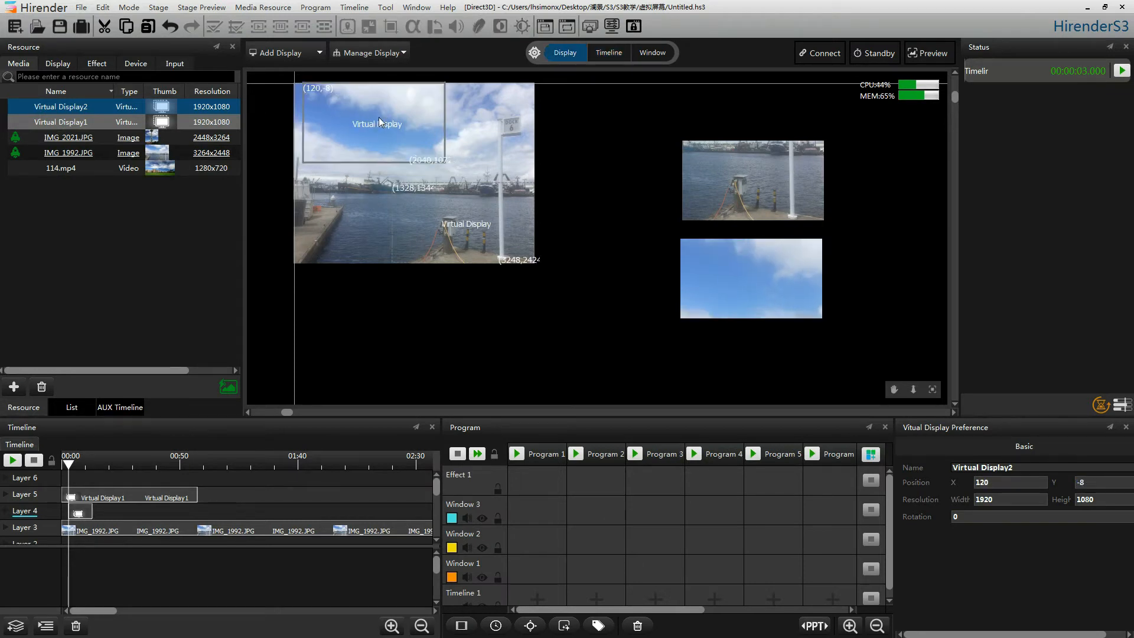
{"action": "right_click", "coordinate": [133, 227]}
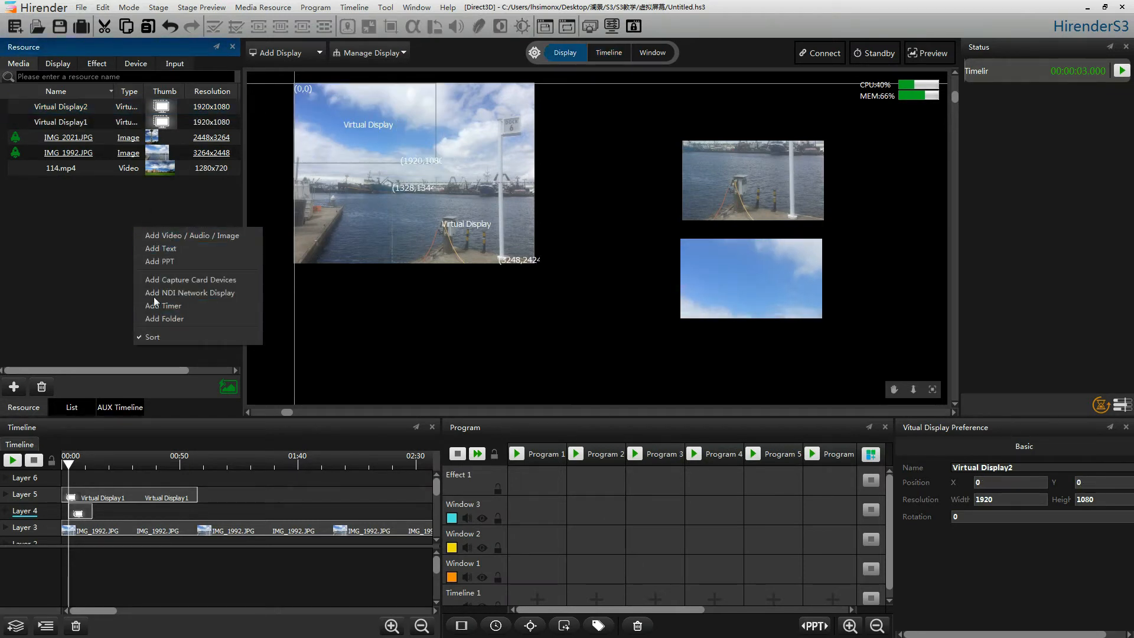
{"action": "key", "text": "Escape"}
Add a third 1920 × 1080 virtual display at the stage origin and open its slice settings.
{"action": "left_click", "coordinate": [292, 55]}
{"action": "left_click", "coordinate": [295, 83]}
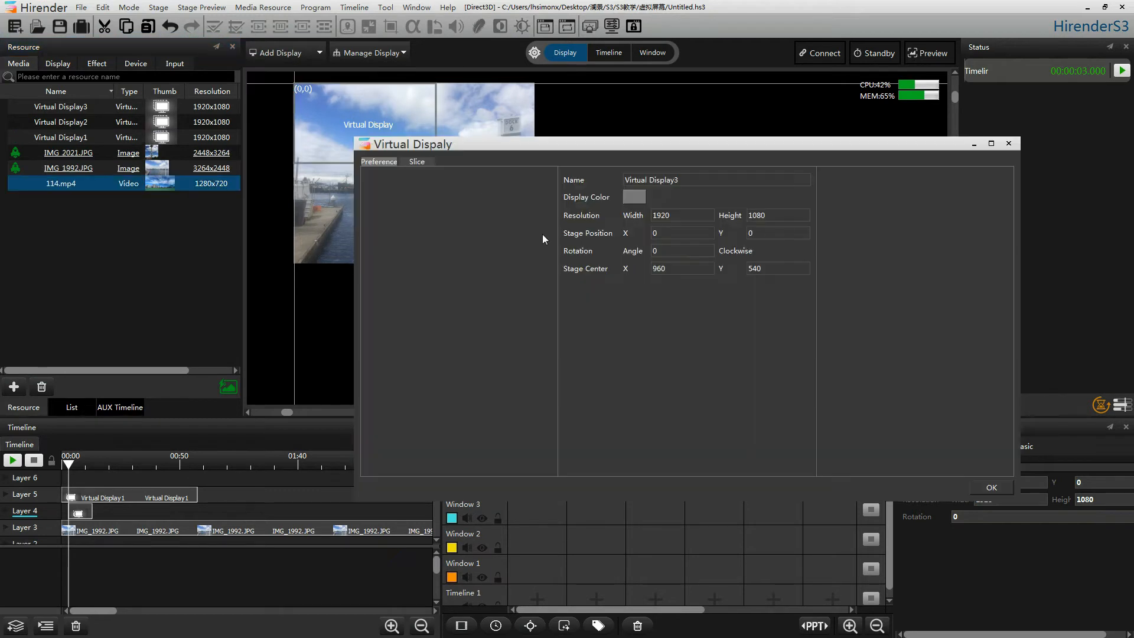
{"action": "left_click", "coordinate": [432, 163]}
Draw an eight-point polygon slice across Virtual Display3's source picture and enlarge it to about 1505 × 849 pixels.
{"action": "left_click", "coordinate": [425, 187]}
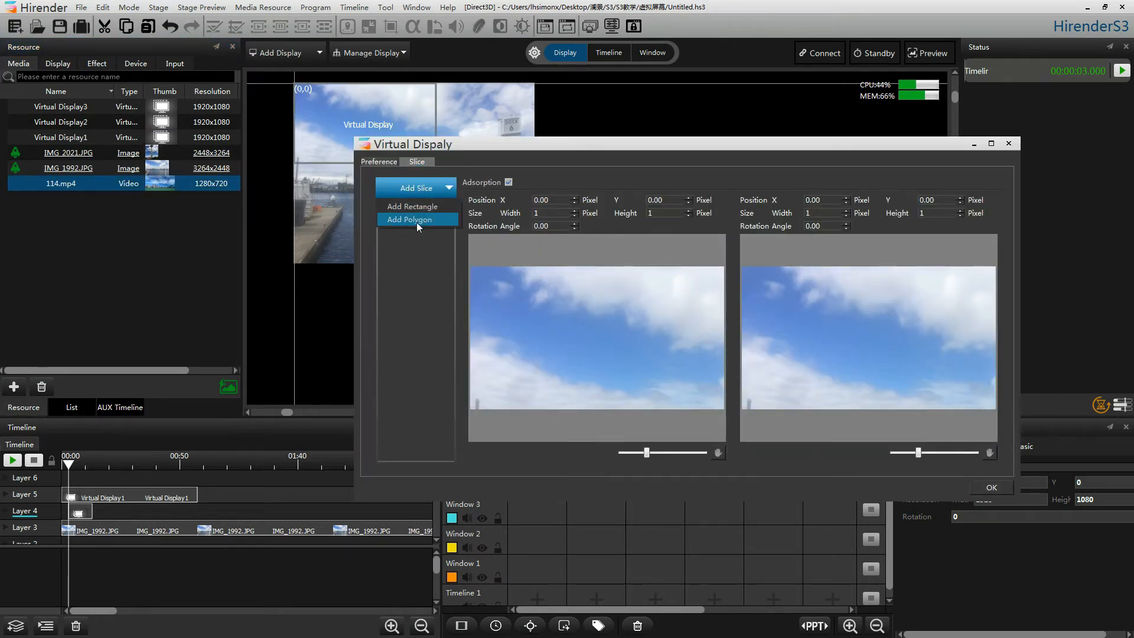
{"action": "left_click", "coordinate": [417, 220]}
{"action": "left_click", "coordinate": [538, 294]}
{"action": "left_click", "coordinate": [500, 352]}
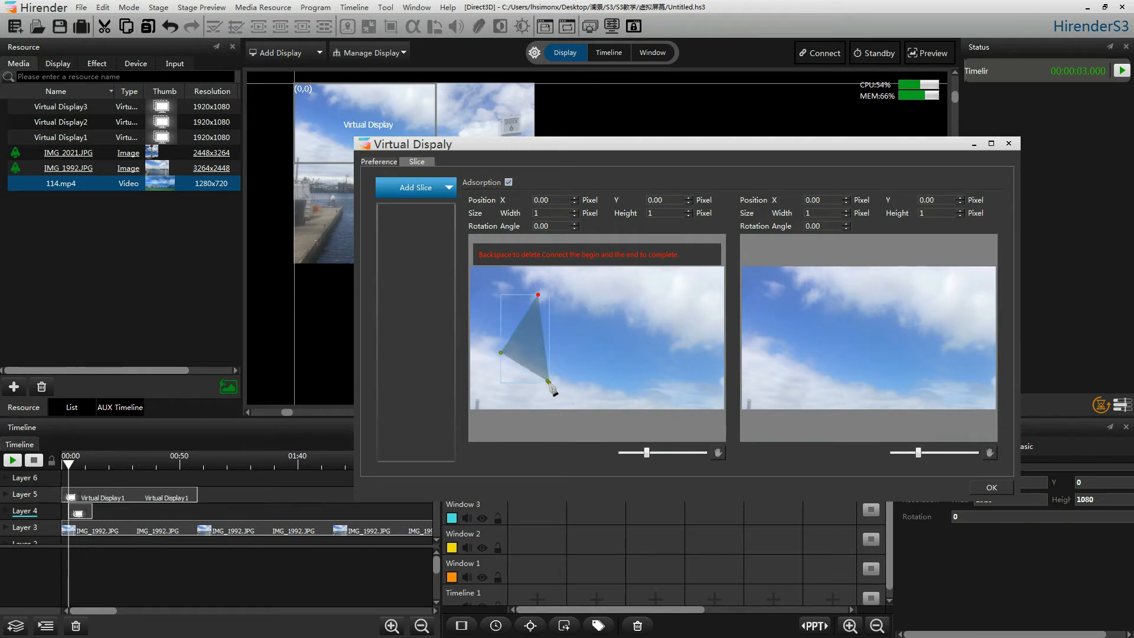
{"action": "left_click", "coordinate": [547, 381]}
{"action": "left_click", "coordinate": [583, 371]}
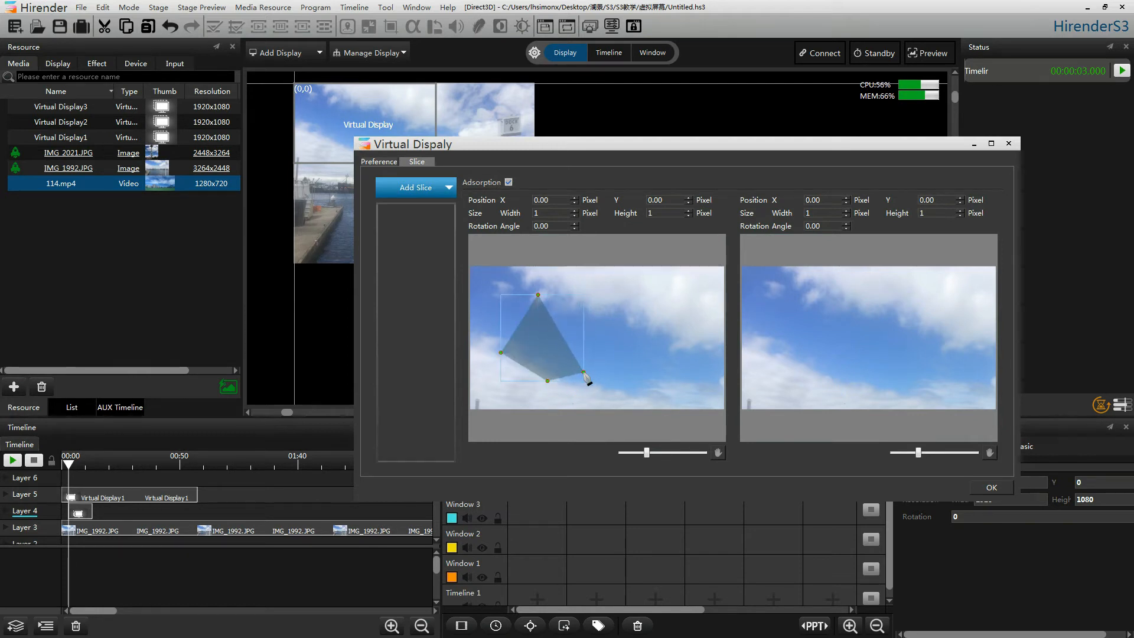
{"action": "left_click", "coordinate": [651, 389]}
{"action": "left_click", "coordinate": [680, 317]}
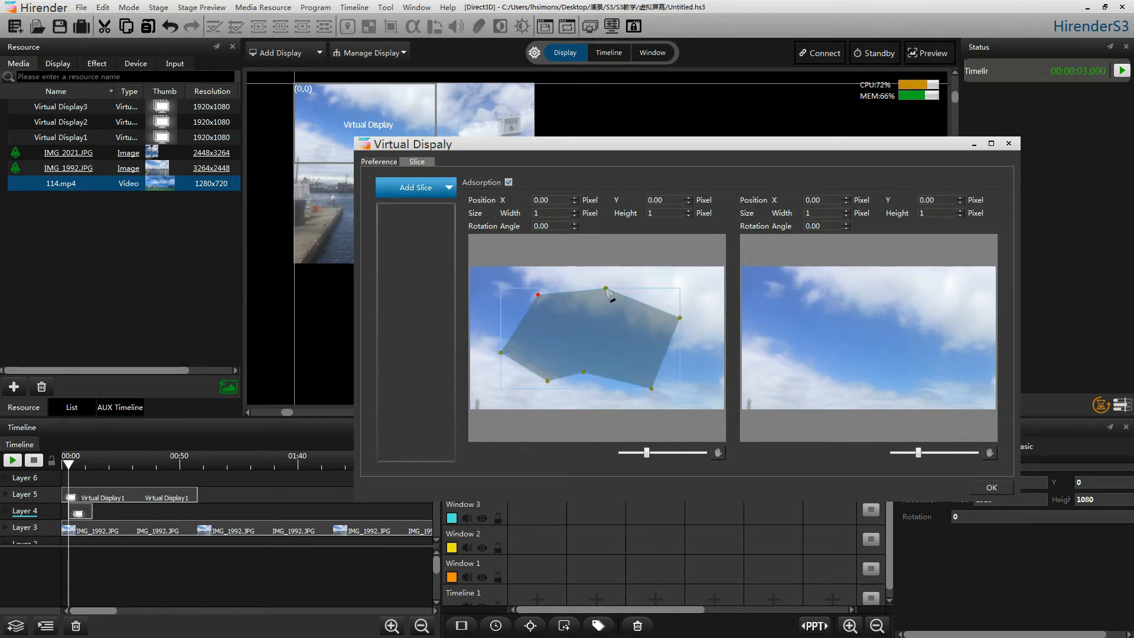
{"action": "left_click", "coordinate": [605, 289]}
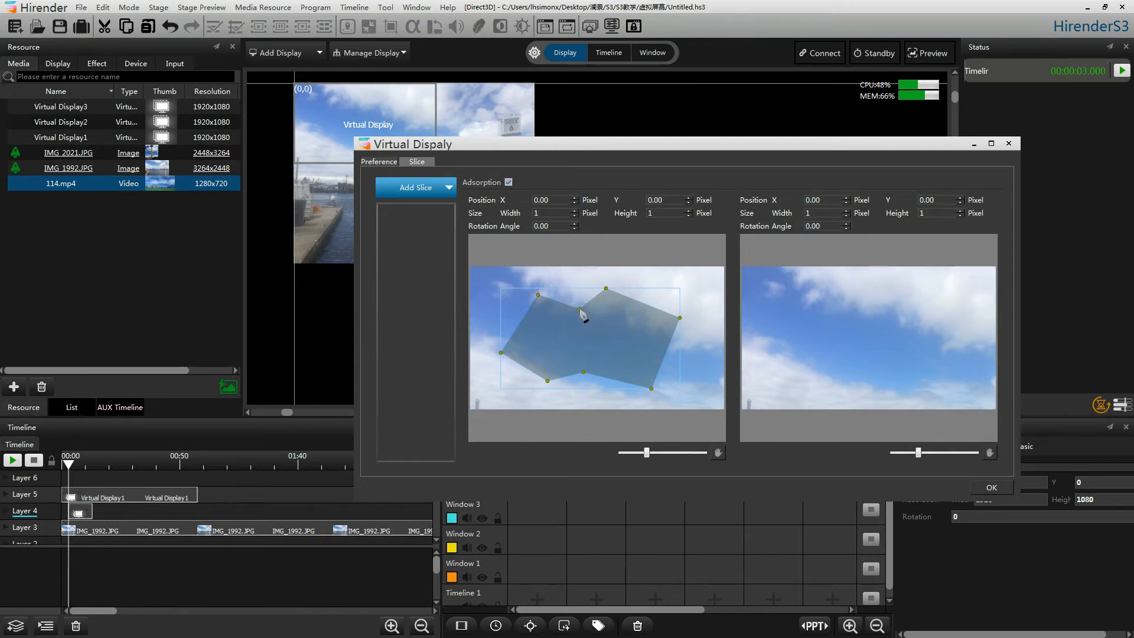
{"action": "left_click", "coordinate": [580, 309]}
{"action": "left_click", "coordinate": [538, 295]}
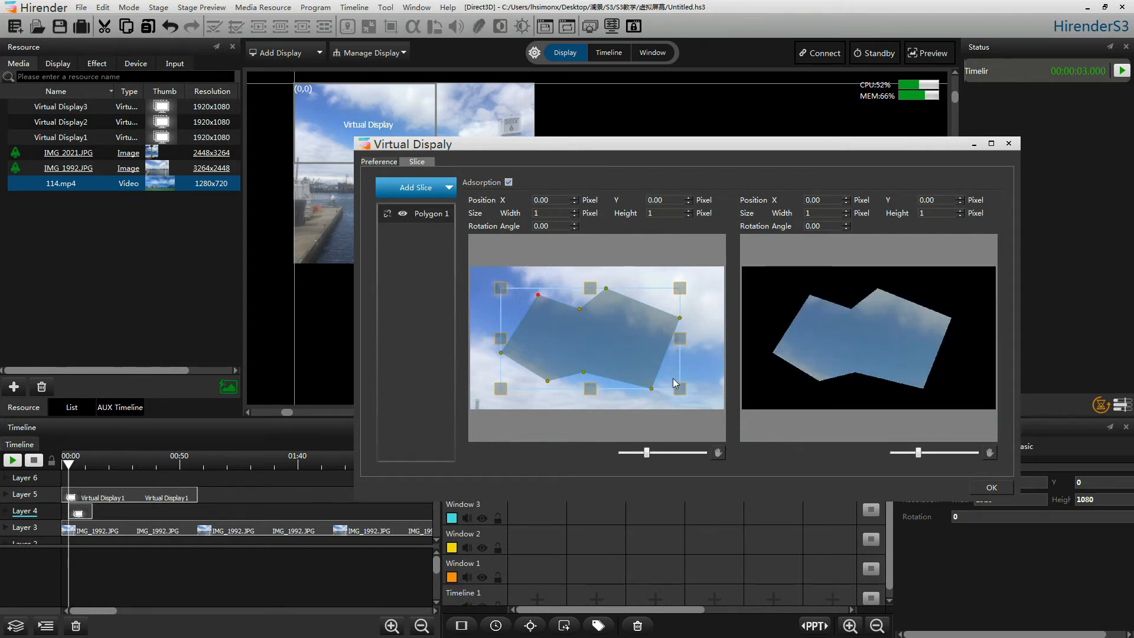
{"action": "left_click_drag", "start_coordinate": [680, 389], "coordinate": [699, 401]}
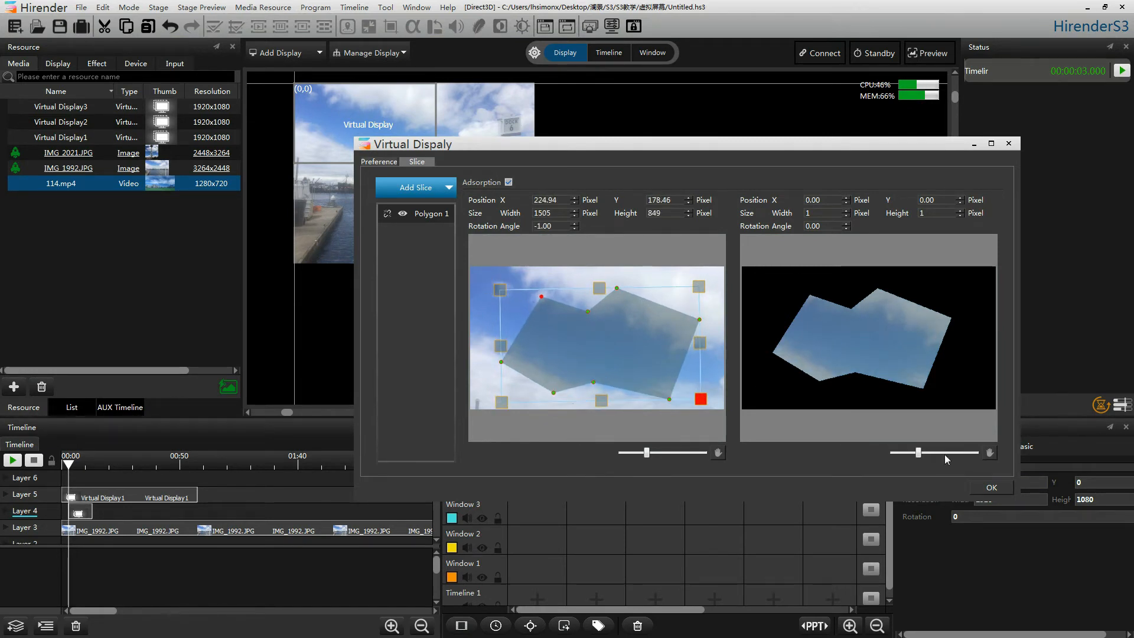
{"action": "left_click", "coordinate": [992, 487]}
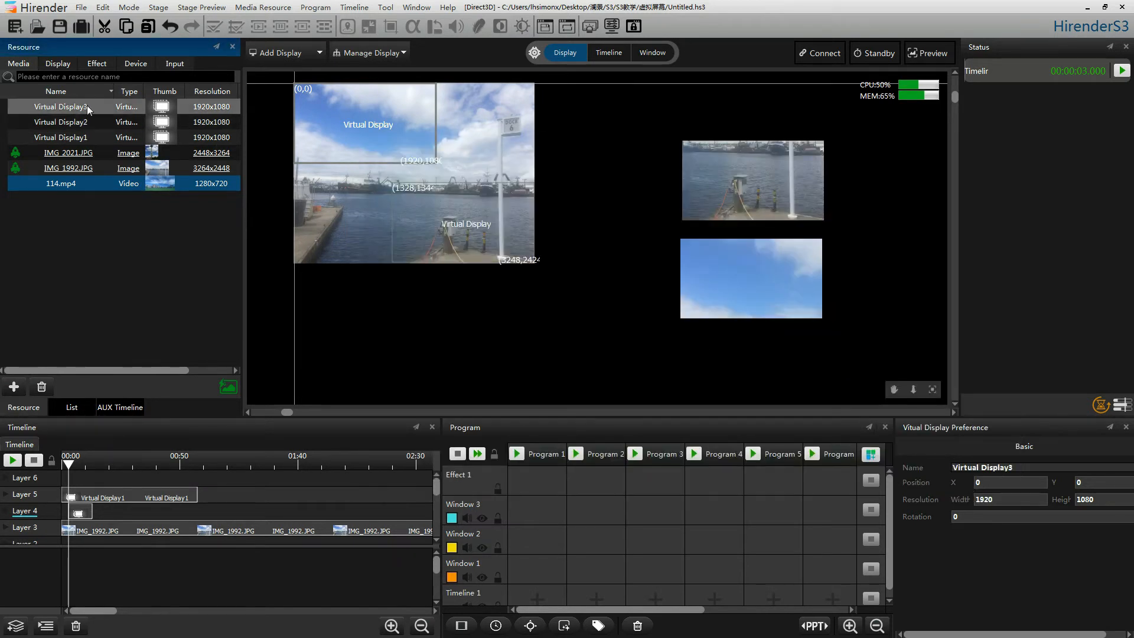
Place Virtual Display3 on Layer 6 and set its resolution width to 500.
{"action": "left_click_drag", "start_coordinate": [87, 105], "coordinate": [65, 481]}
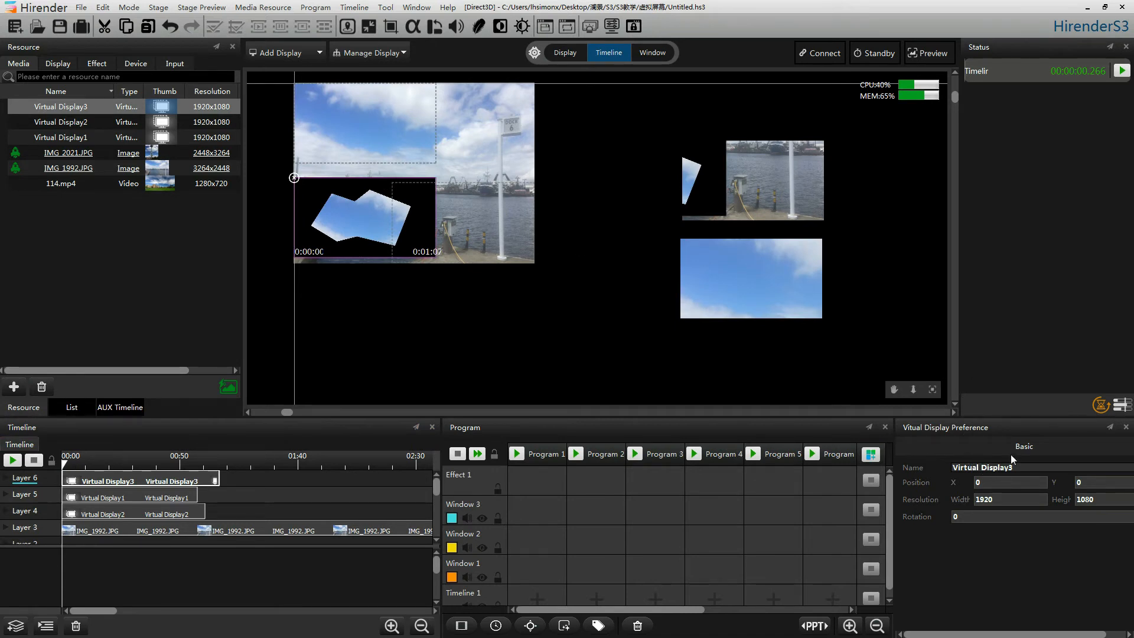
{"action": "double_click", "coordinate": [1011, 499]}
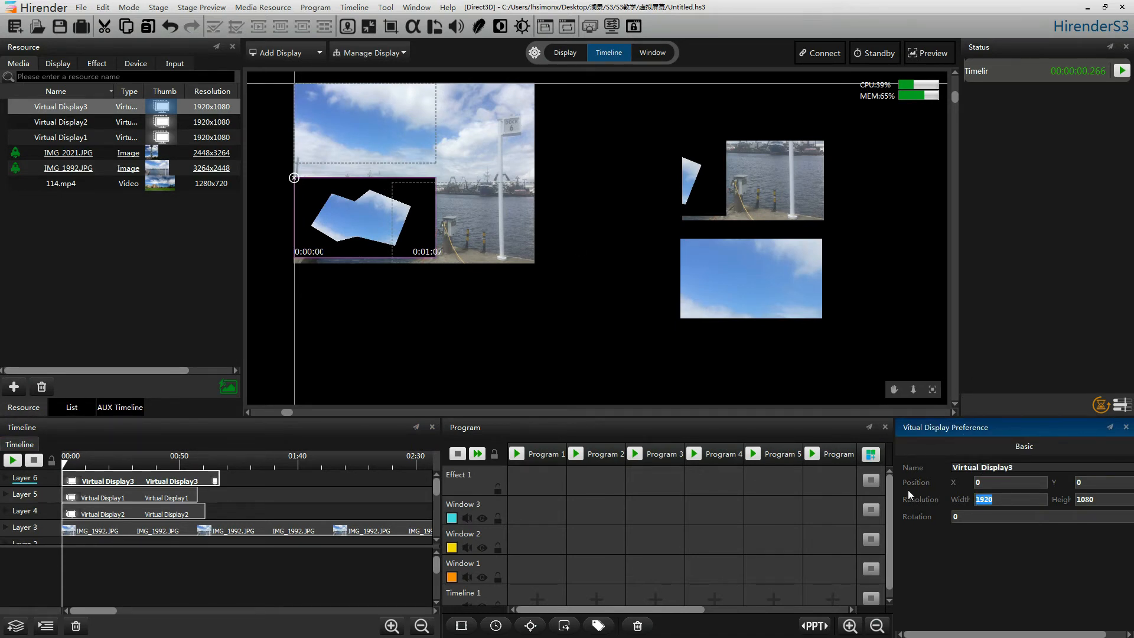
{"action": "type", "text": "500"}
{"action": "key", "text": "Return"}
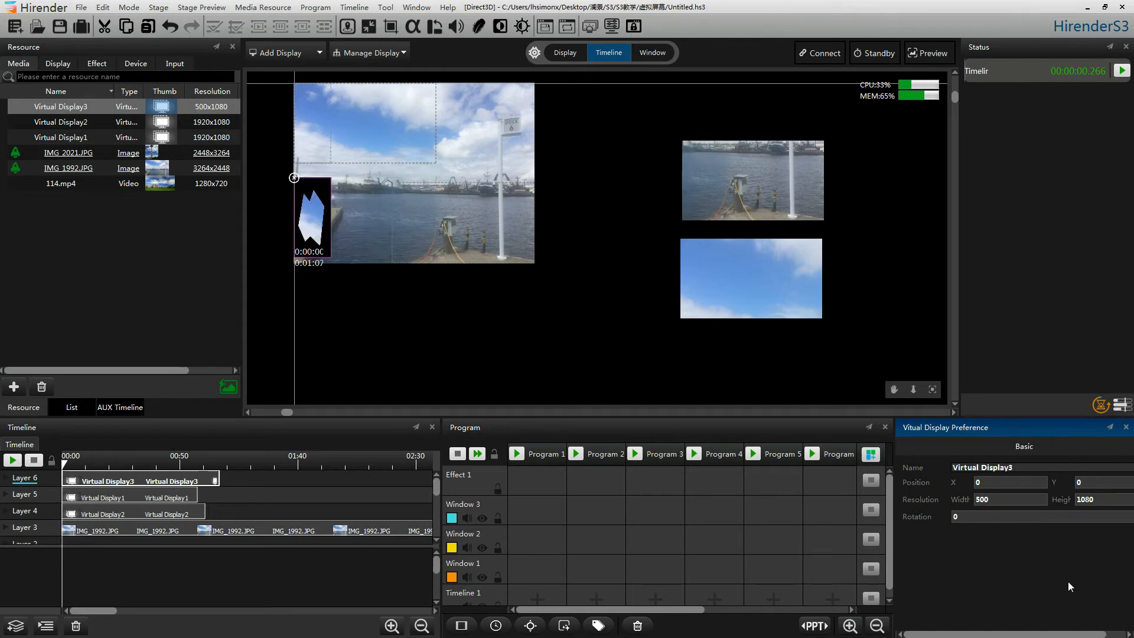
{"action": "left_click", "coordinate": [685, 239]}
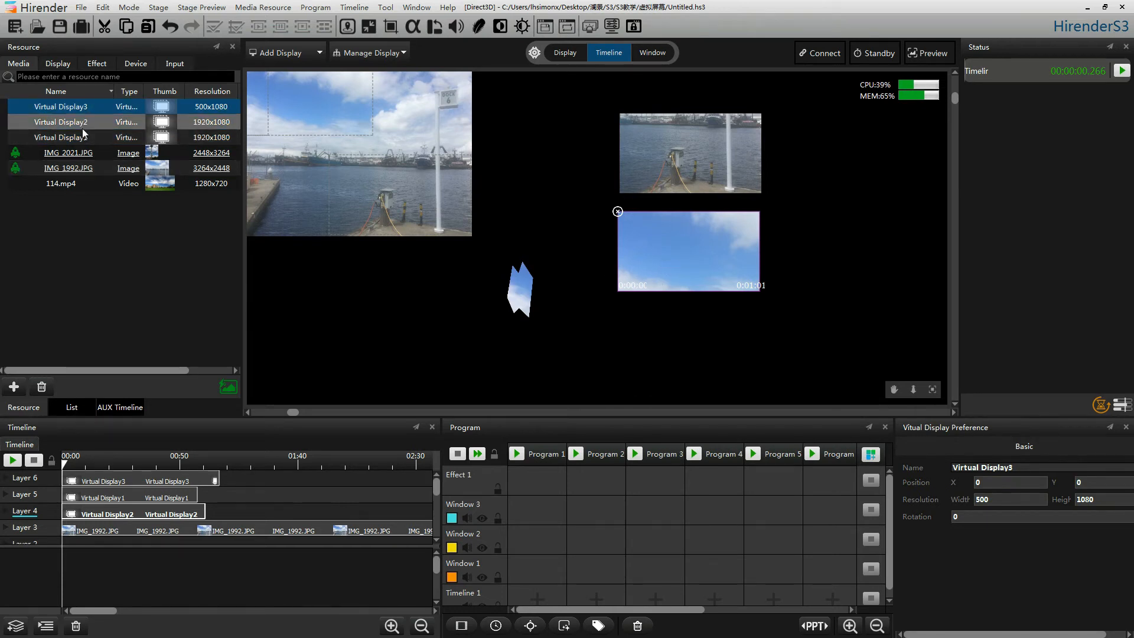
Add IMG_2021.JPG to the layer below Layer 3 and move it right of the virtual display pictures, about X 7328, Y 536.
{"action": "left_click_drag", "start_coordinate": [68, 152], "coordinate": [76, 541]}
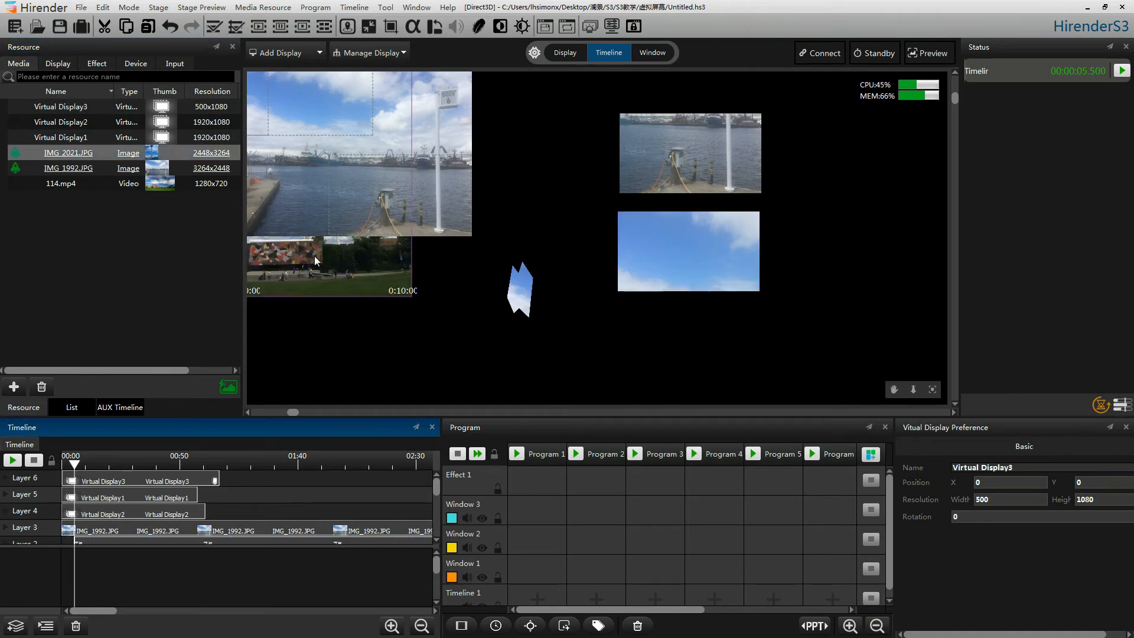
{"action": "left_click_drag", "start_coordinate": [579, 295], "coordinate": [845, 303]}
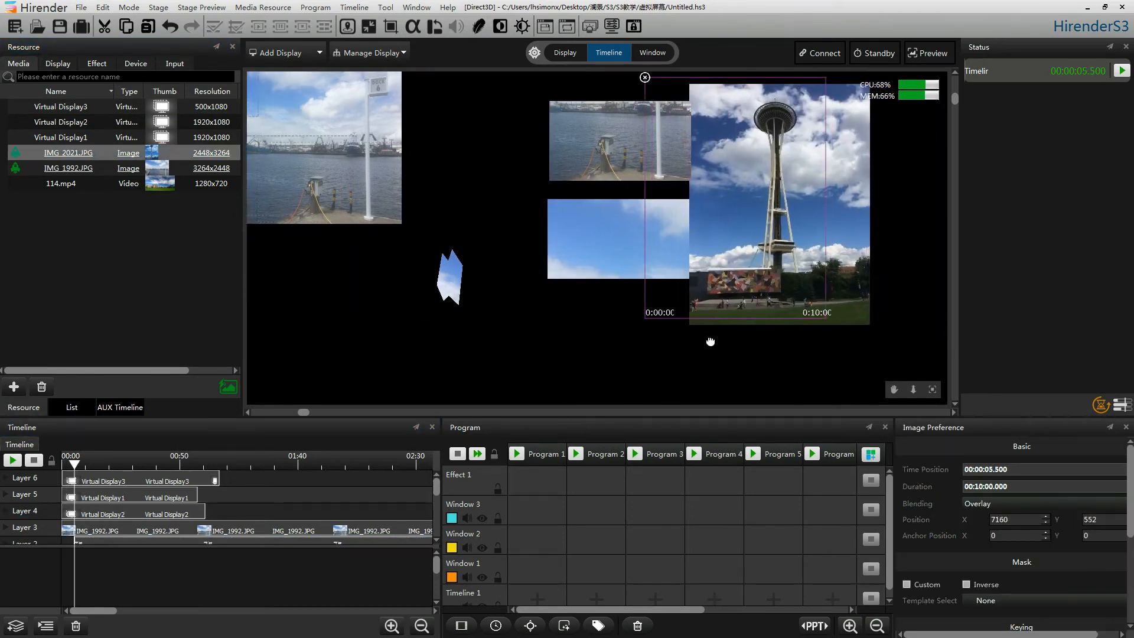
{"action": "left_click_drag", "start_coordinate": [660, 273], "coordinate": [672, 273]}
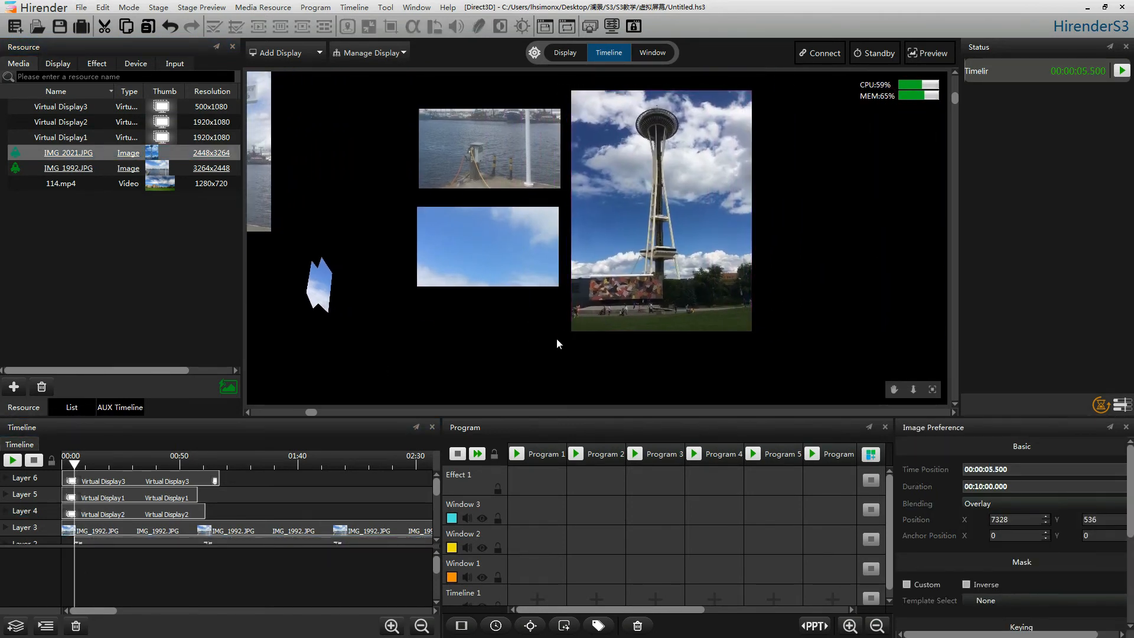
Return the playhead to the timeline start and move the IMG_2021.JPG clip there so it begins at 00:00:00.000.
{"action": "left_click", "coordinate": [494, 243]}
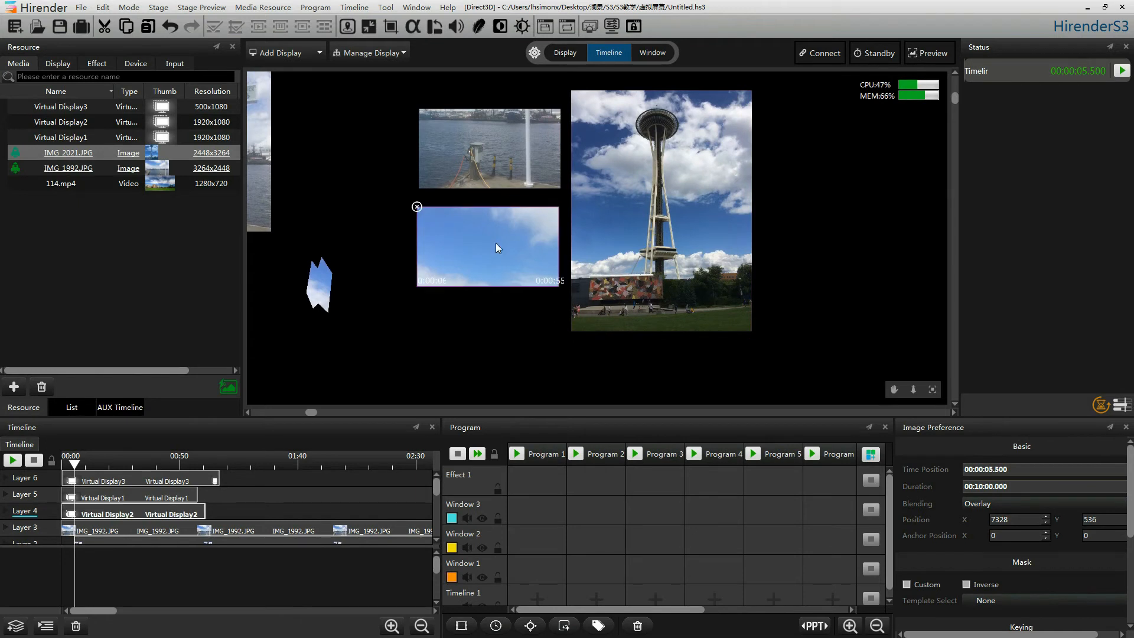
{"action": "left_click", "coordinate": [129, 158]}
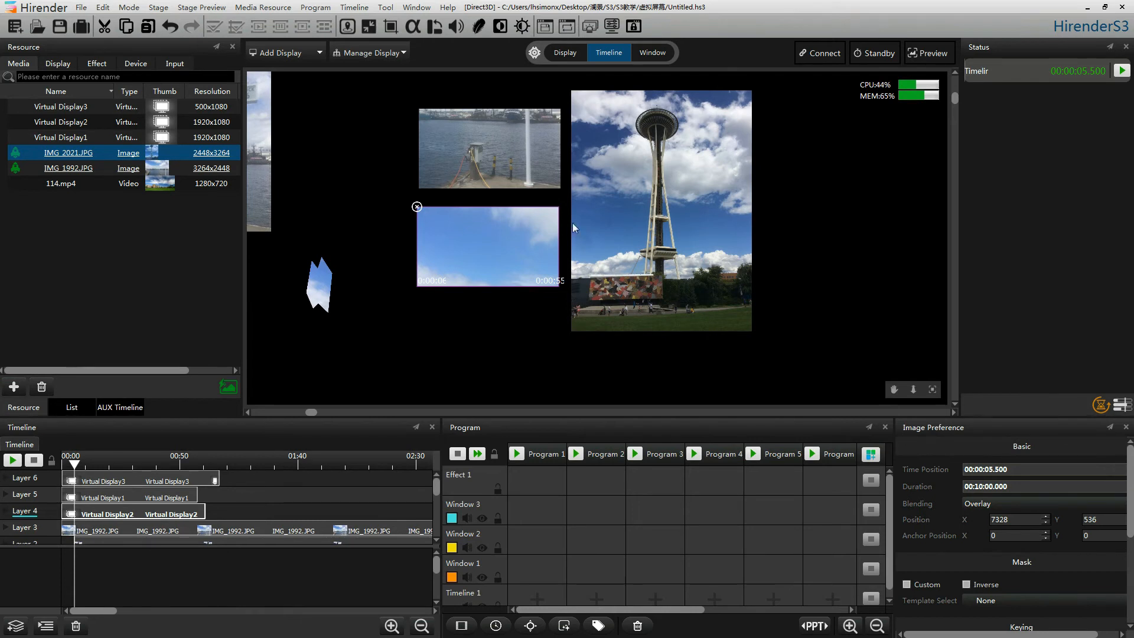
{"action": "left_click", "coordinate": [527, 183]}
{"action": "double_click", "coordinate": [143, 494]}
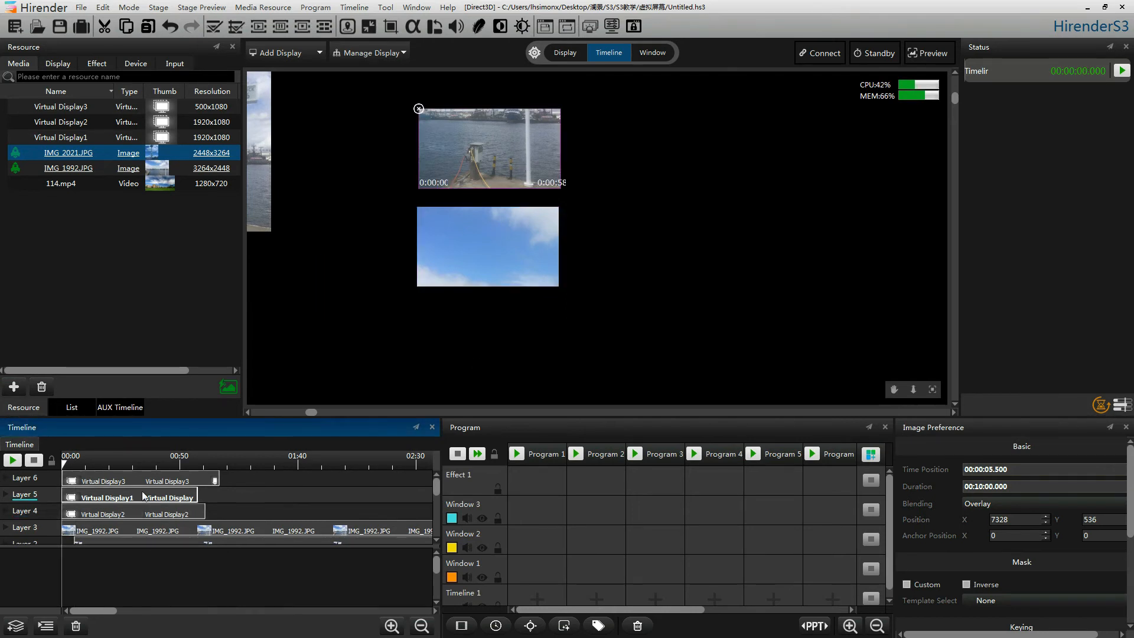
{"action": "left_click", "coordinate": [554, 228]}
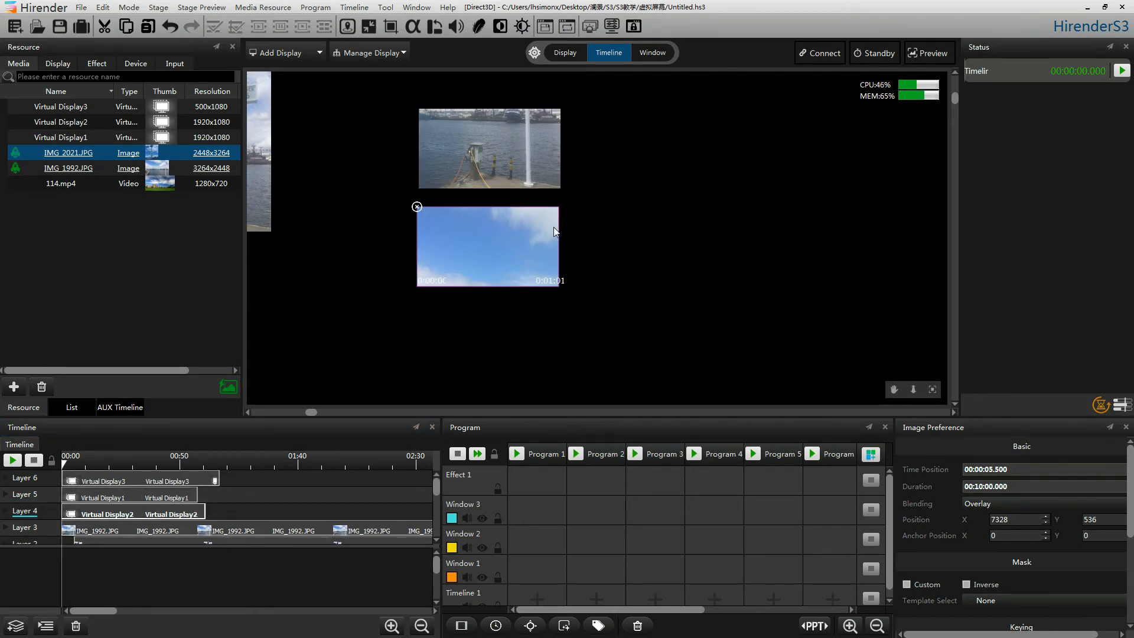
{"action": "left_click", "coordinate": [94, 539]}
{"action": "left_click", "coordinate": [119, 497]}
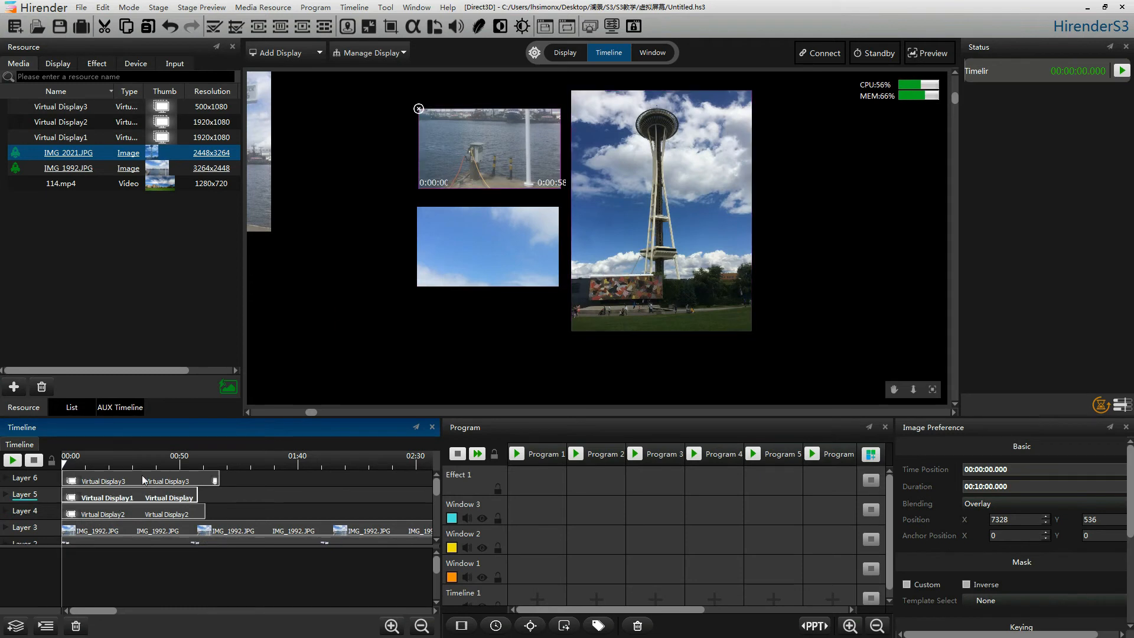
Examine IMG_2021.JPG's preferences, the Virtual Display1 resource and the Virtual Display1 and Virtual Display3 timeline clips.
{"action": "left_click", "coordinate": [216, 483]}
{"action": "left_click", "coordinate": [147, 501]}
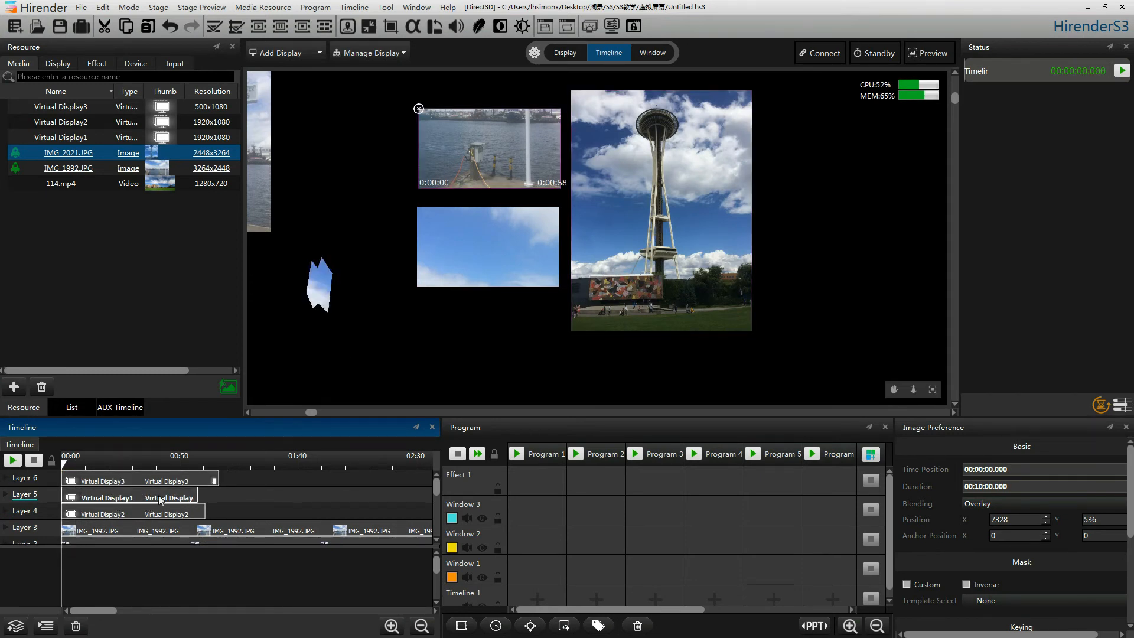
{"action": "double_click", "coordinate": [1030, 519]}
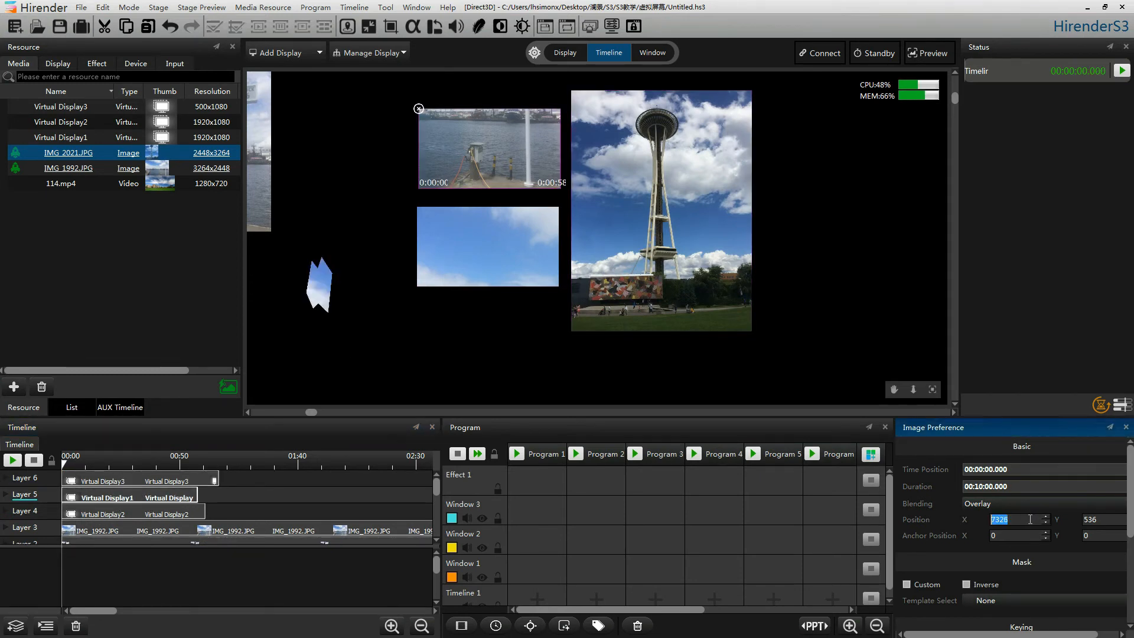
{"action": "scroll", "coordinate": [1024, 546], "scroll_direction": "down", "scroll_amount": 3}
{"action": "scroll", "coordinate": [1025, 546], "scroll_direction": "up", "scroll_amount": 3}
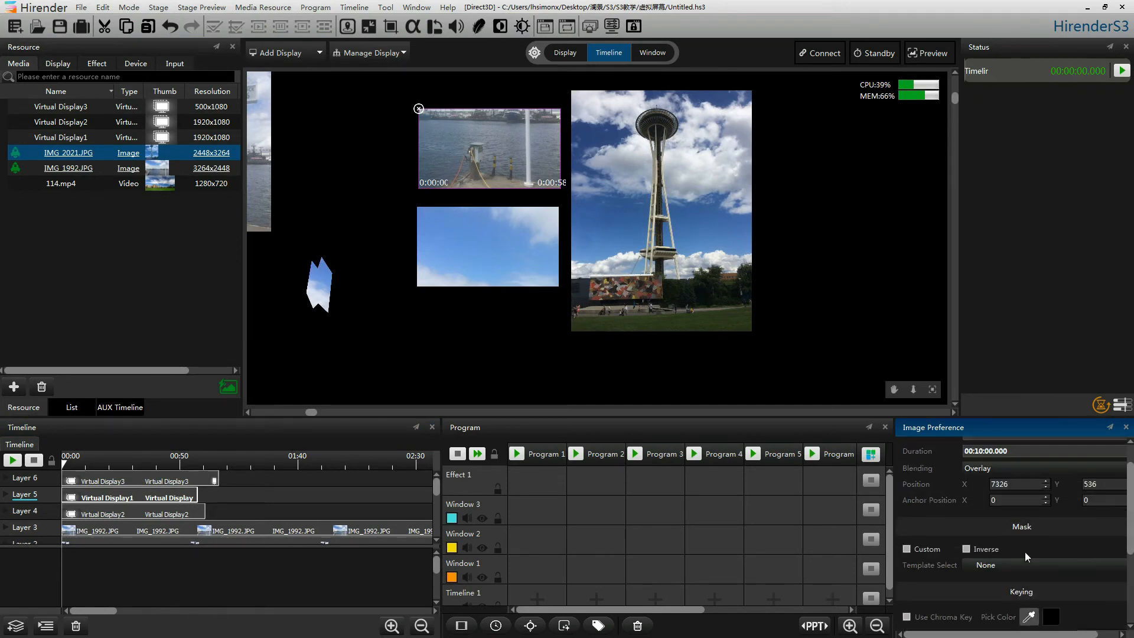
{"action": "double_click", "coordinate": [66, 145]}
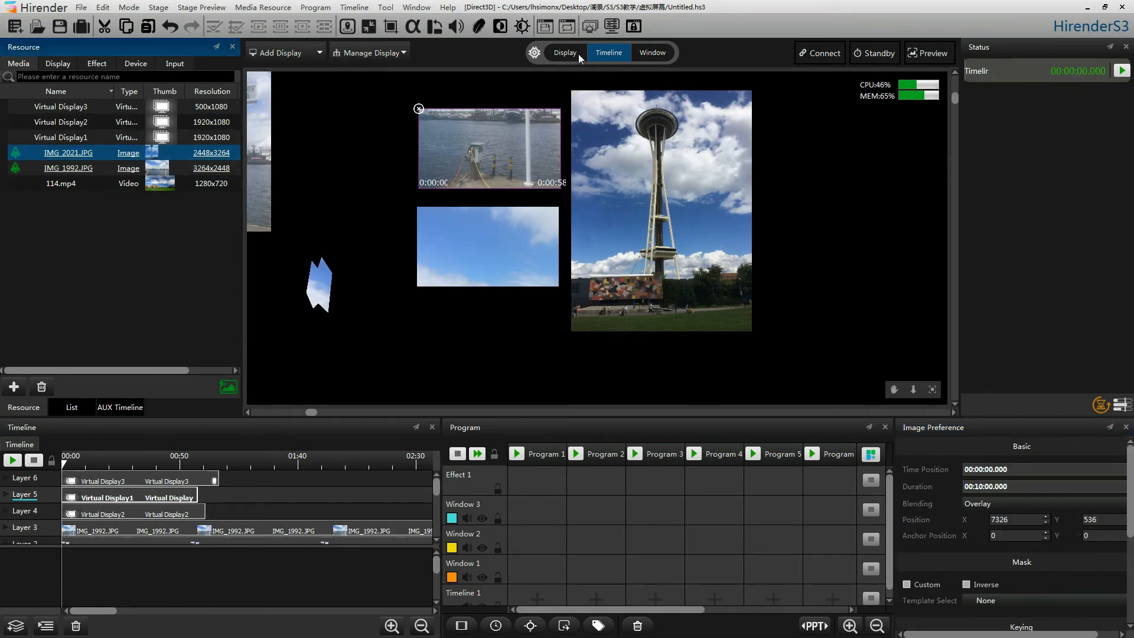
{"action": "left_click", "coordinate": [81, 143]}
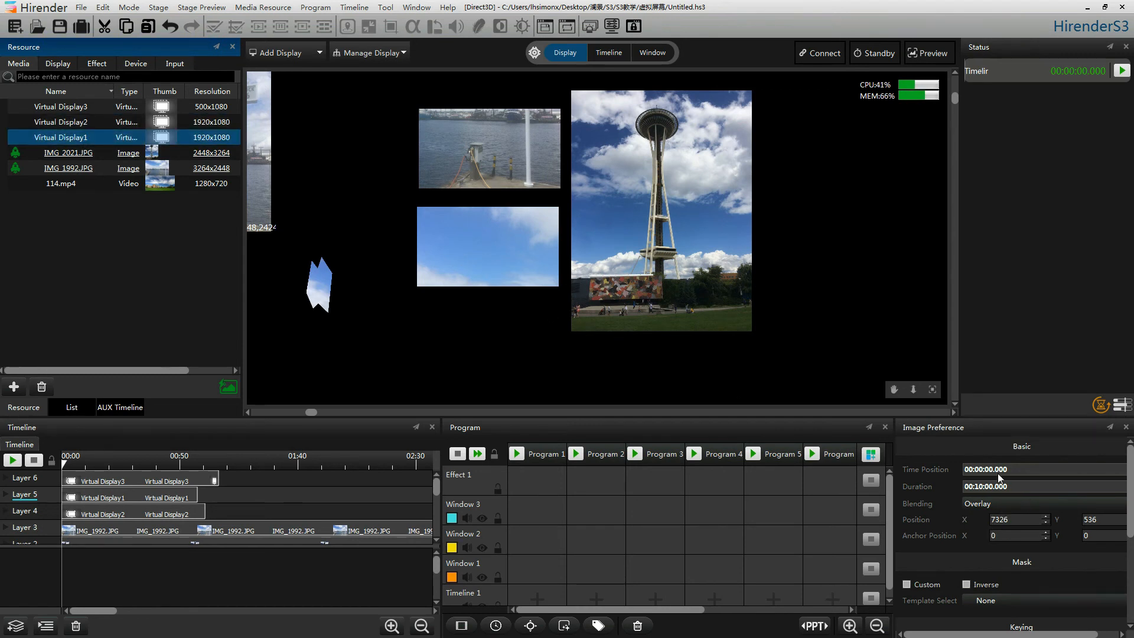
{"action": "left_click", "coordinate": [107, 502]}
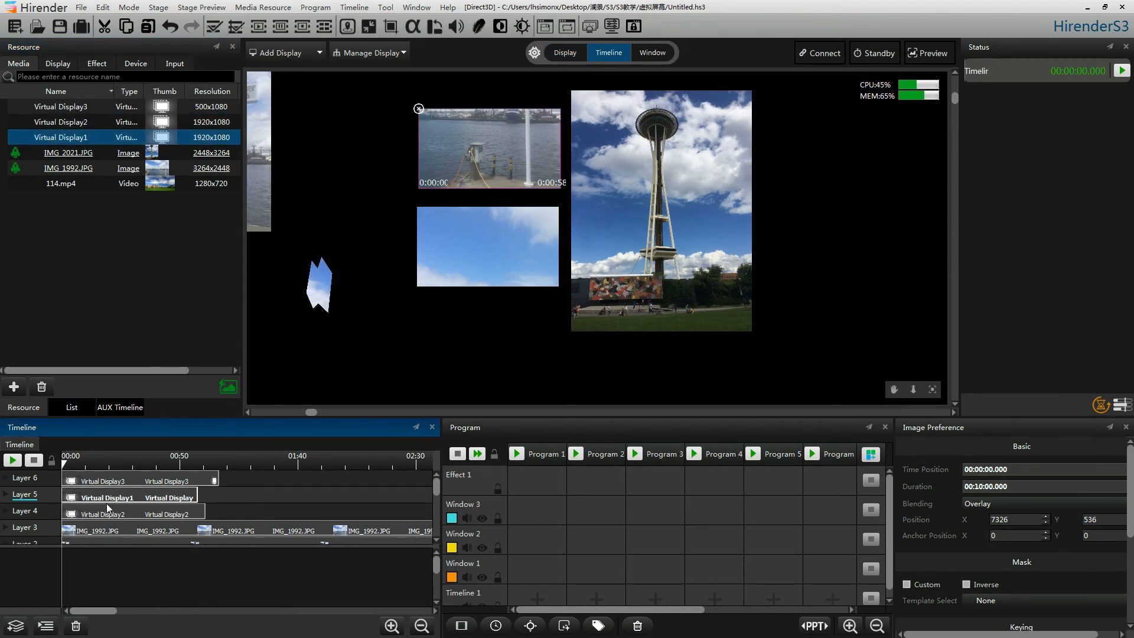
{"action": "left_click", "coordinate": [87, 140]}
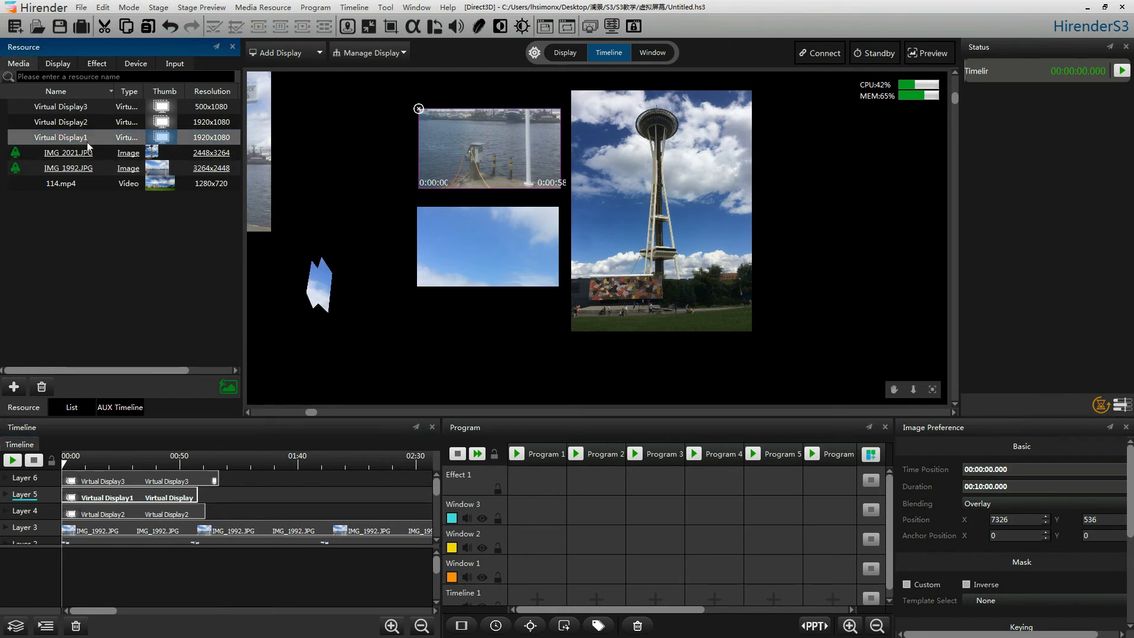
{"action": "right_click", "coordinate": [87, 142]}
{"action": "left_click", "coordinate": [62, 239]}
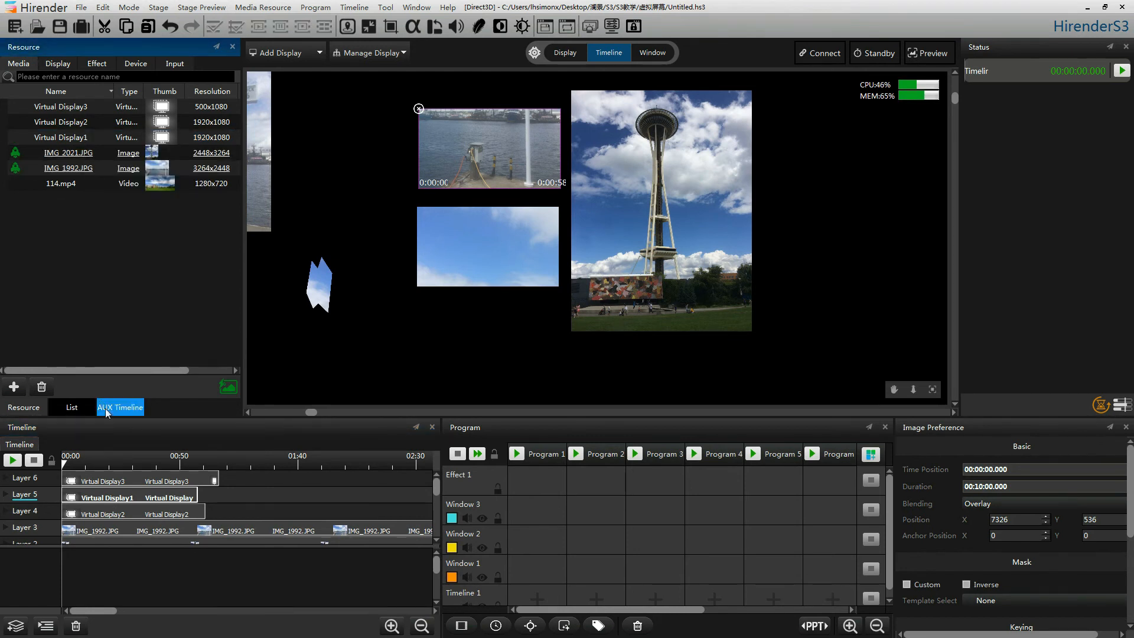
{"action": "left_click", "coordinate": [147, 485]}
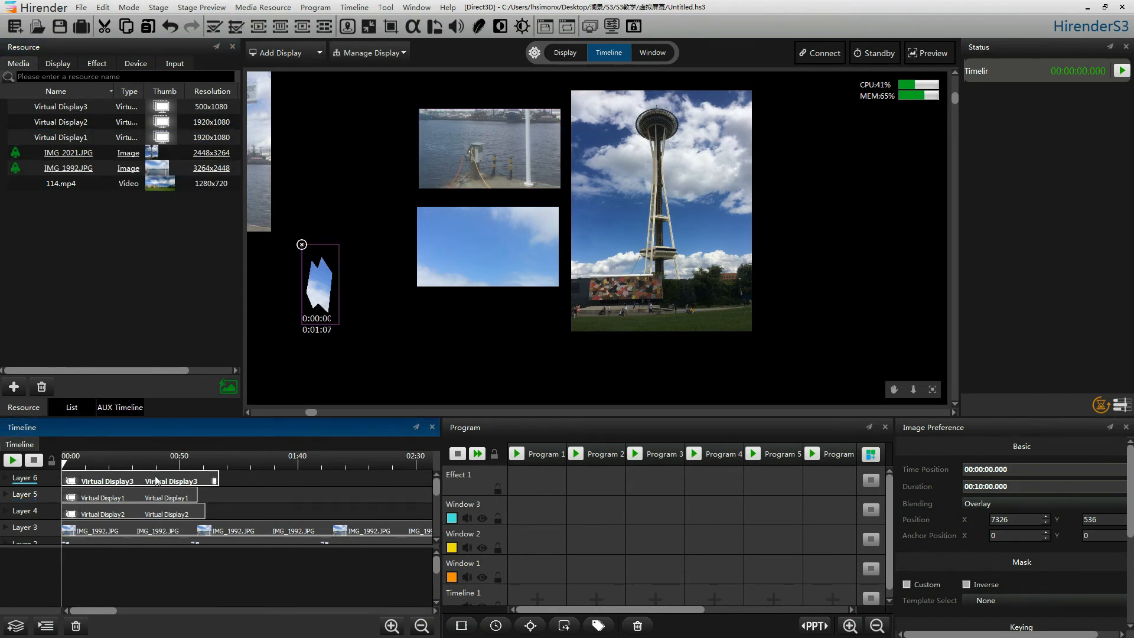
{"action": "left_click", "coordinate": [141, 503]}
Move the Virtual Display1 picture right until it meets the edge of IMG_2021.JPG, and look over the image's mask and keying preferences.
{"action": "left_click_drag", "start_coordinate": [494, 147], "coordinate": [507, 147]}
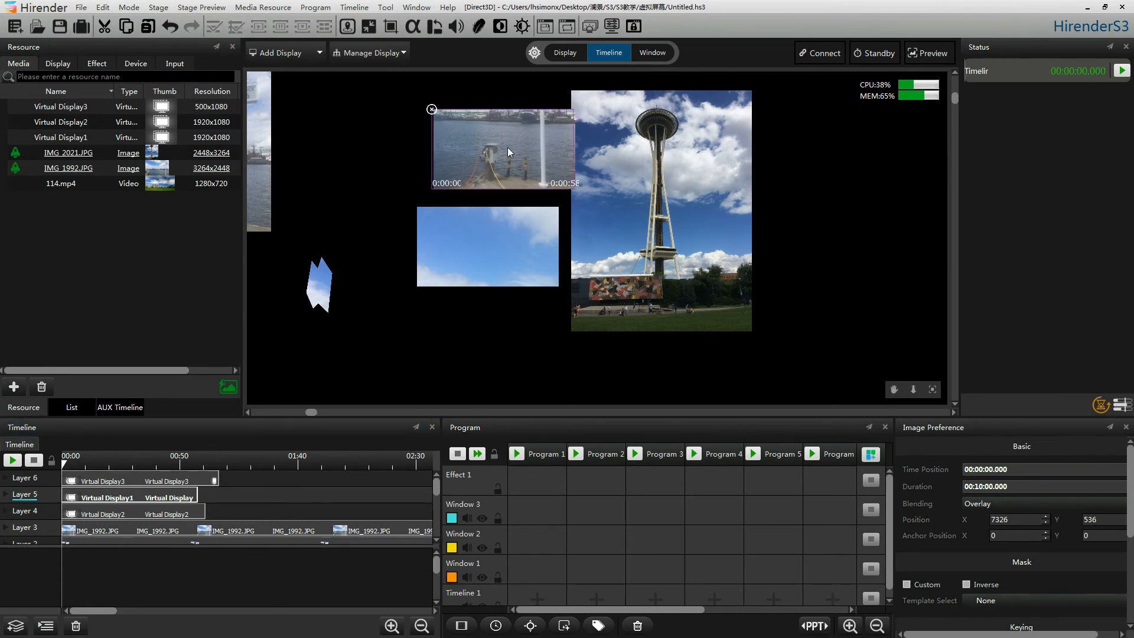
{"action": "scroll", "coordinate": [1059, 522], "scroll_direction": "down", "scroll_amount": 3}
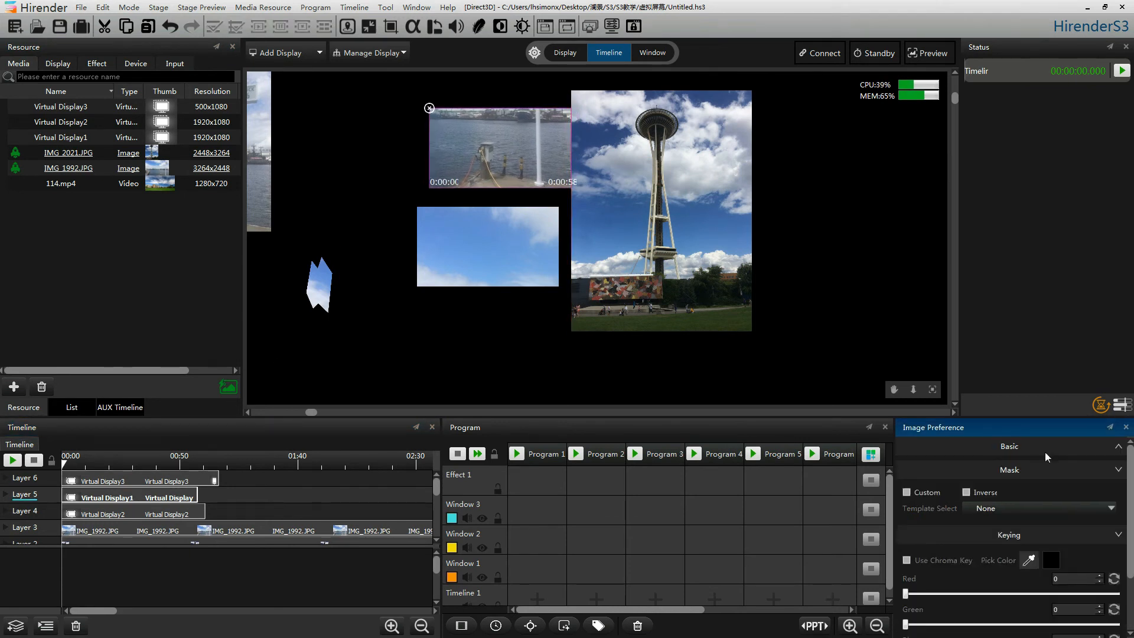
{"action": "scroll", "coordinate": [1066, 470], "scroll_direction": "up", "scroll_amount": 3}
{"action": "scroll", "coordinate": [1087, 522], "scroll_direction": "down", "scroll_amount": 4}
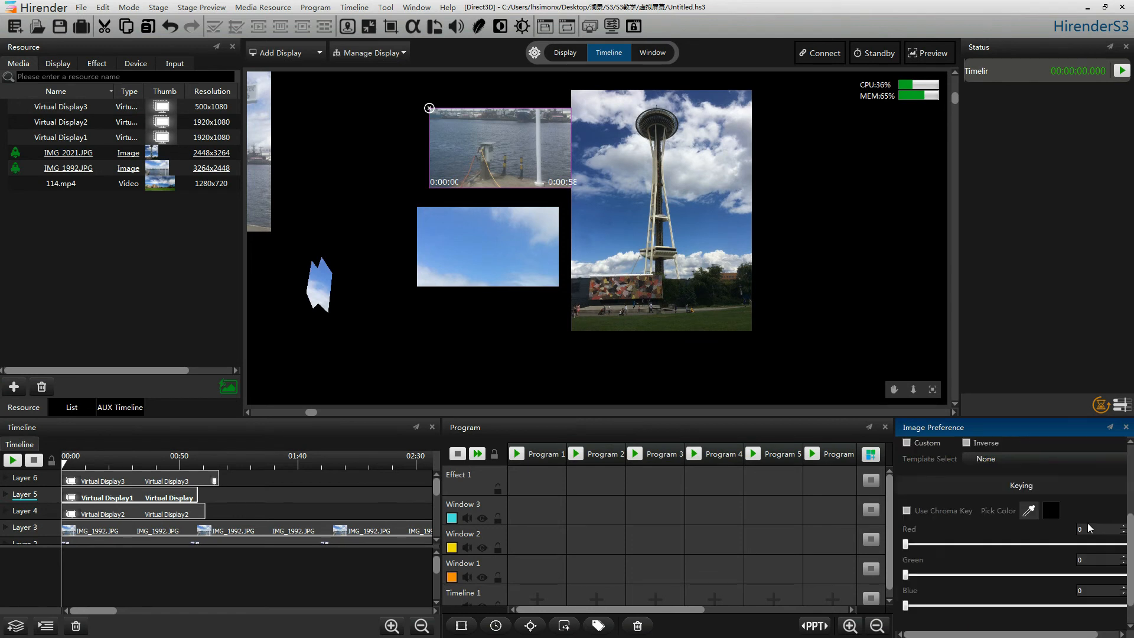
{"action": "scroll", "coordinate": [1084, 549], "scroll_direction": "up", "scroll_amount": 3}
{"action": "left_click", "coordinate": [112, 513]}
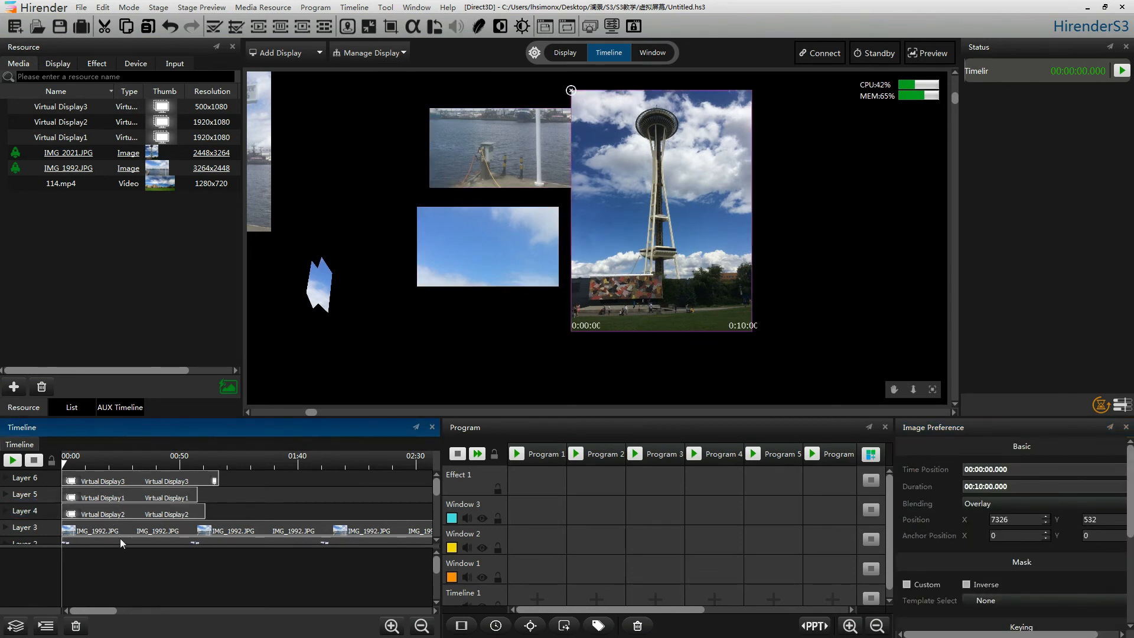
{"action": "left_click", "coordinate": [315, 285]}
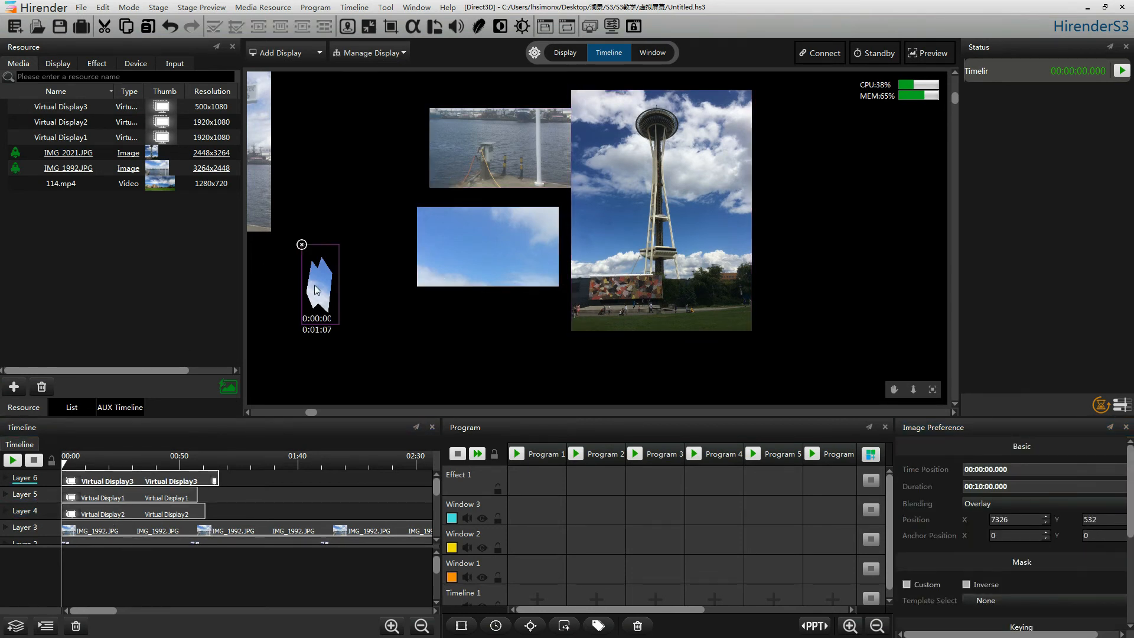
Set Virtual Display1's resolution to 480 × 3264 on the stage and move it over the lamp post in IMG_1992.JPG, about X 2672, Y -248.
{"action": "left_click", "coordinate": [567, 51]}
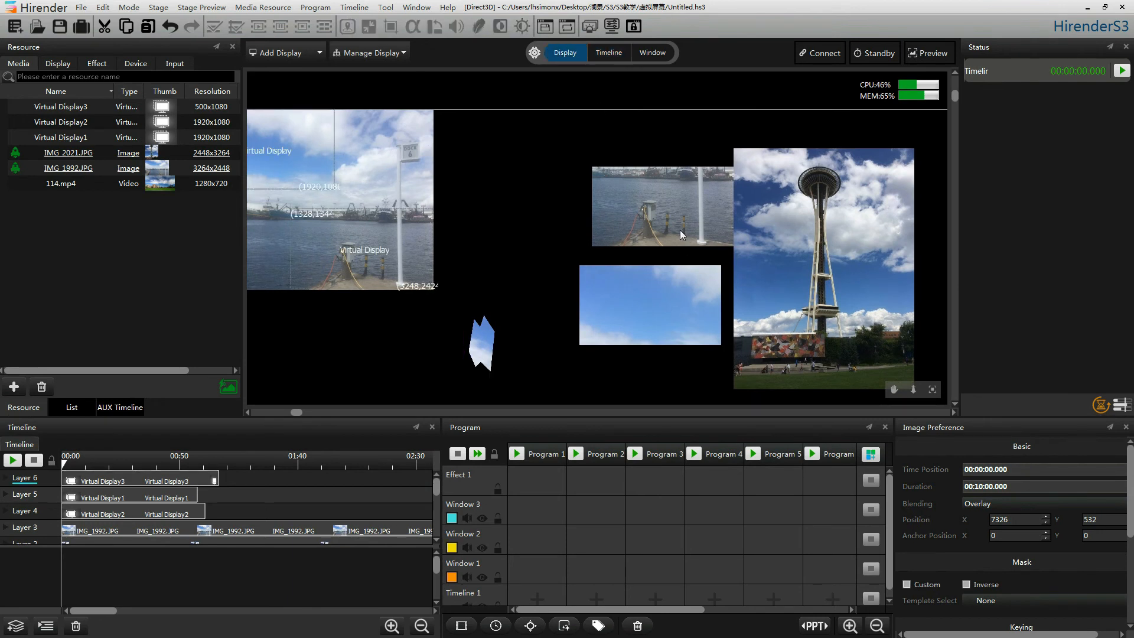
{"action": "left_click_drag", "start_coordinate": [671, 275], "coordinate": [595, 252]}
{"action": "left_click", "coordinate": [361, 229]}
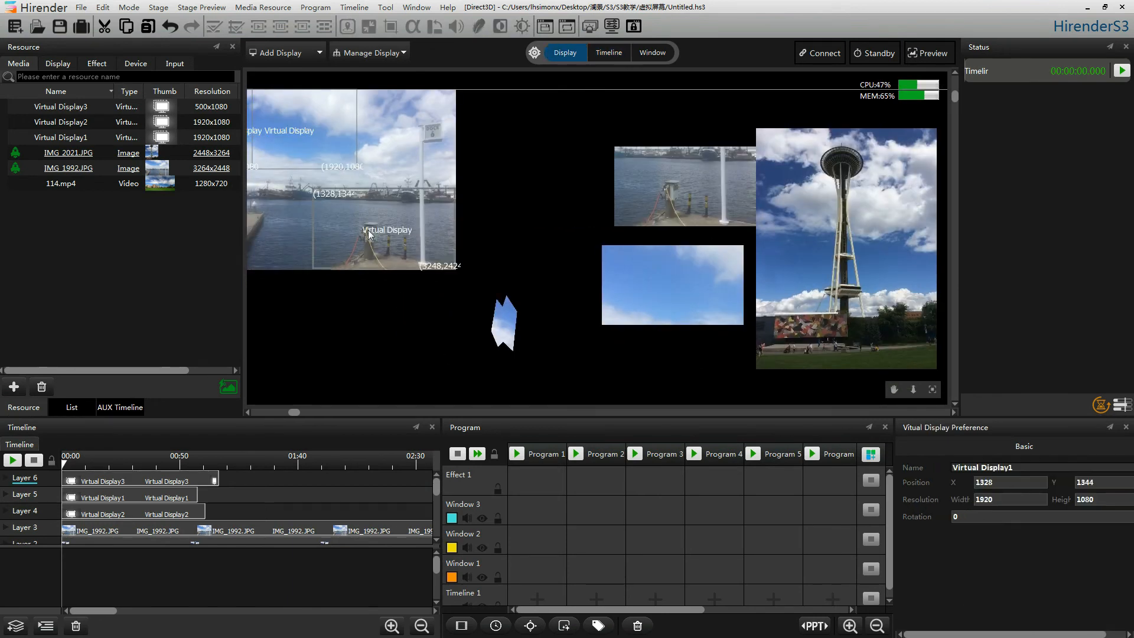
{"action": "left_click_drag", "start_coordinate": [450, 233], "coordinate": [536, 258]}
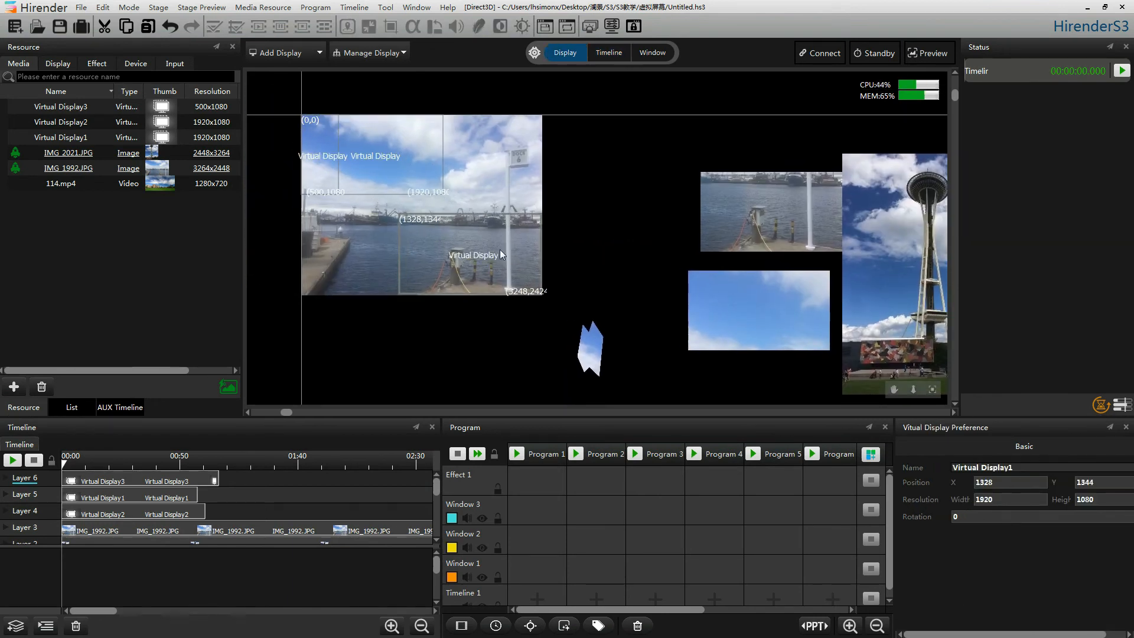
{"action": "left_click_drag", "start_coordinate": [652, 250], "coordinate": [653, 247]}
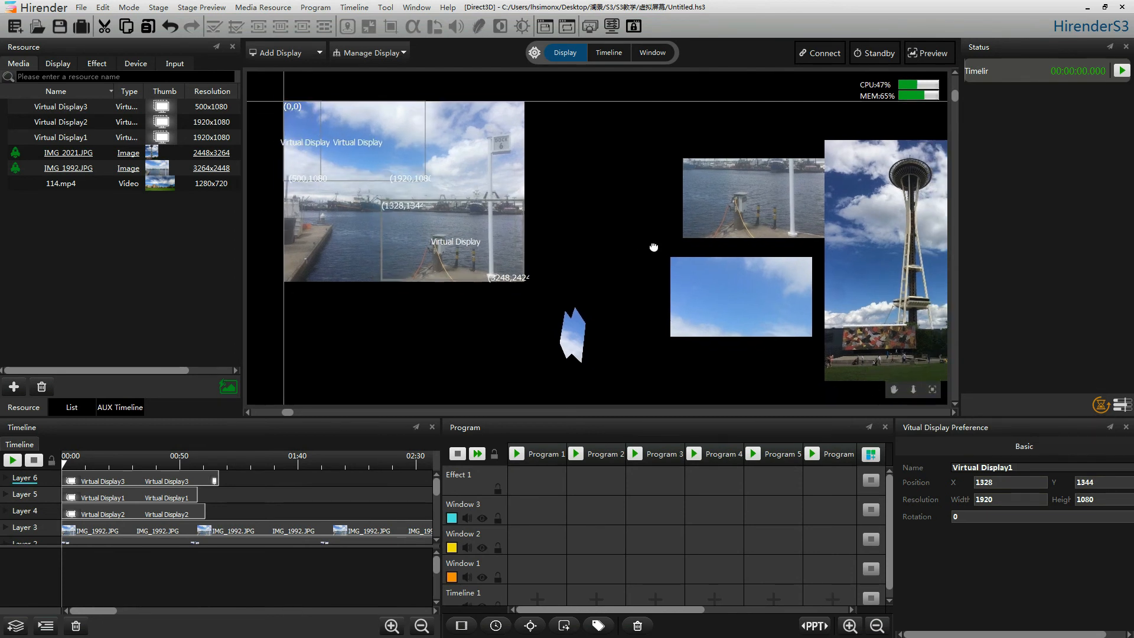
{"action": "double_click", "coordinate": [1019, 499]}
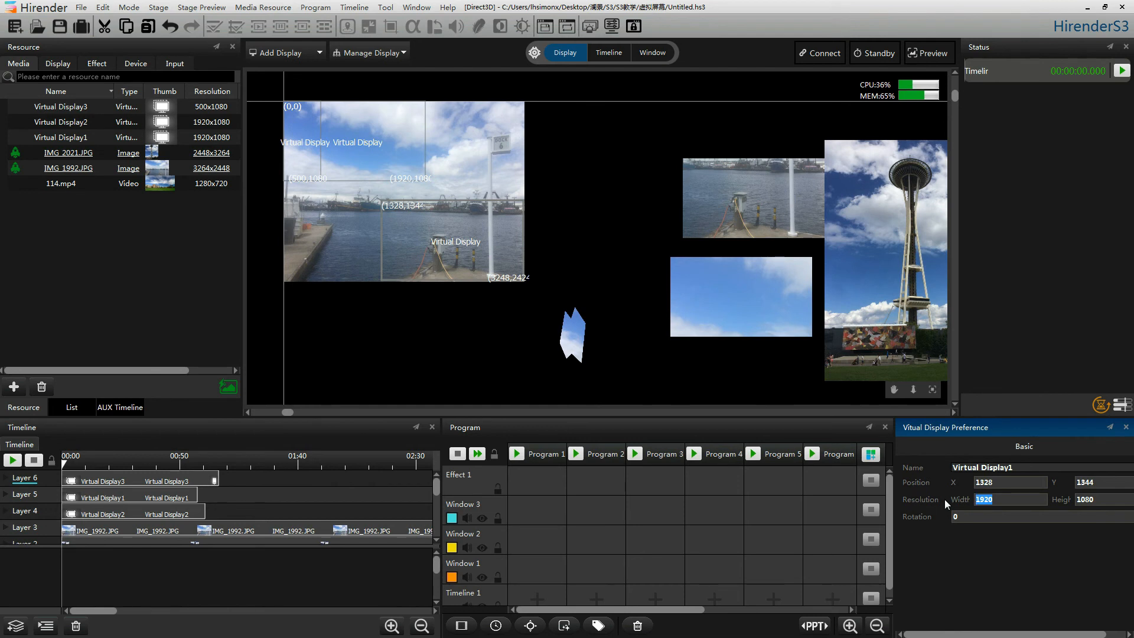
{"action": "type", "text": "480"}
{"action": "key", "text": "Tab"}
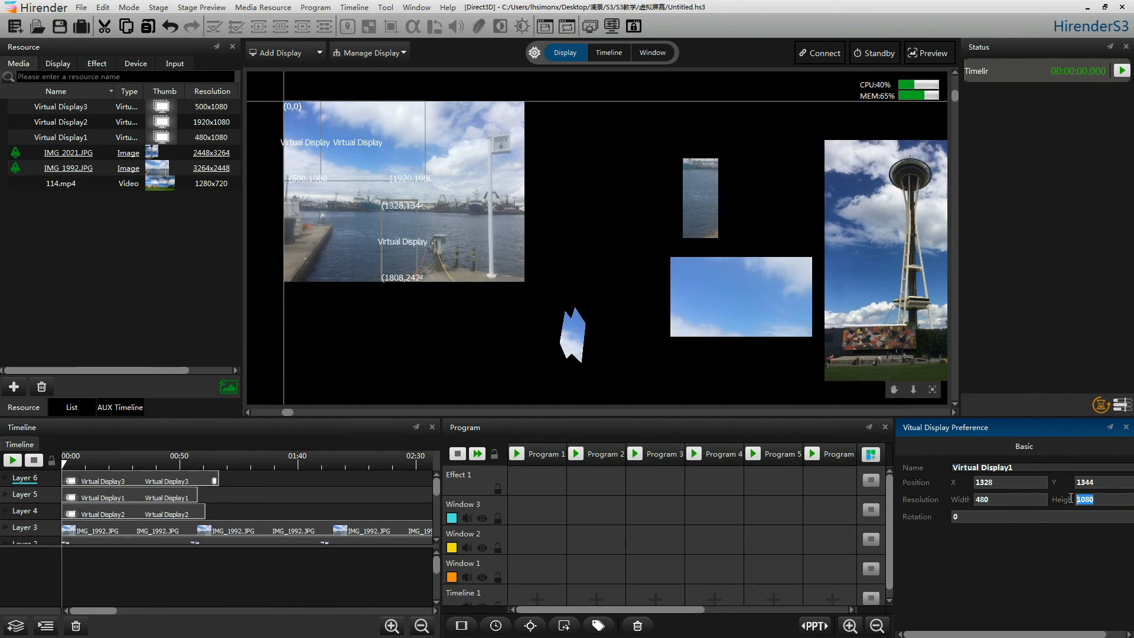
{"action": "type", "text": "3264"}
{"action": "key", "text": "Return"}
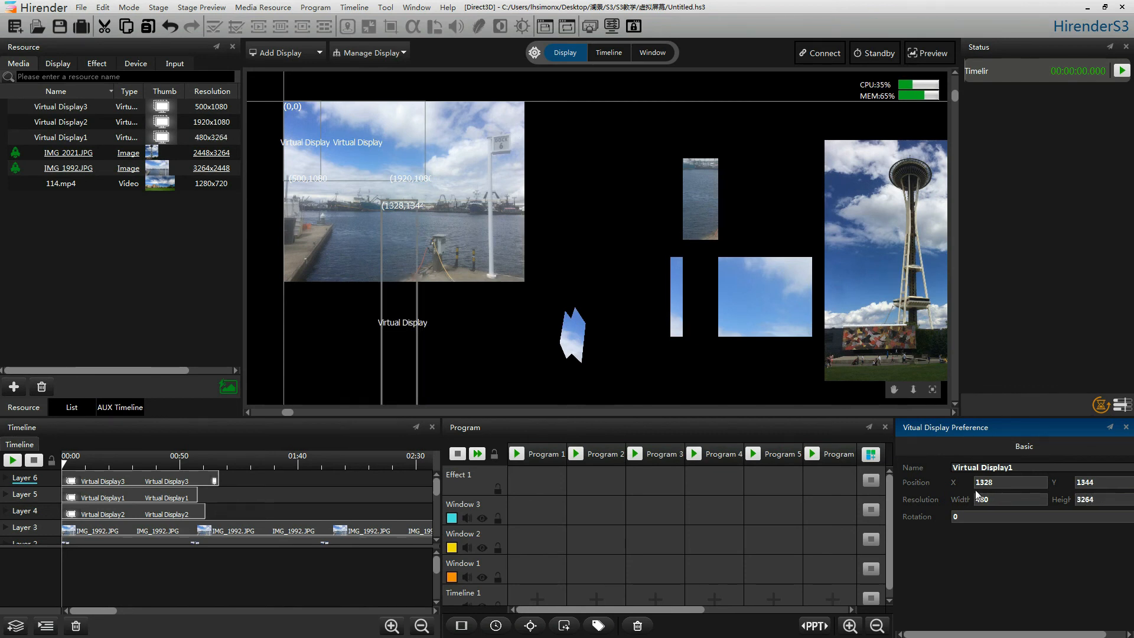
{"action": "left_click_drag", "start_coordinate": [392, 334], "coordinate": [499, 224]}
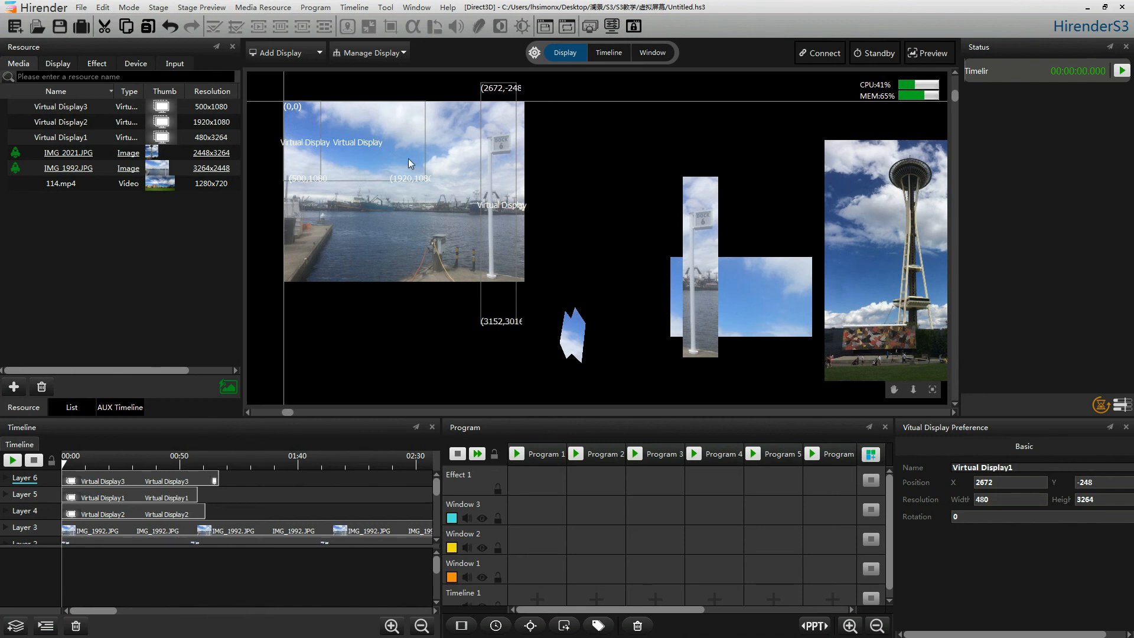
Set Virtual Display2's resolution to 480 × 3264, matching the height of IMG_2021.JPG.
{"action": "left_click", "coordinate": [85, 122]}
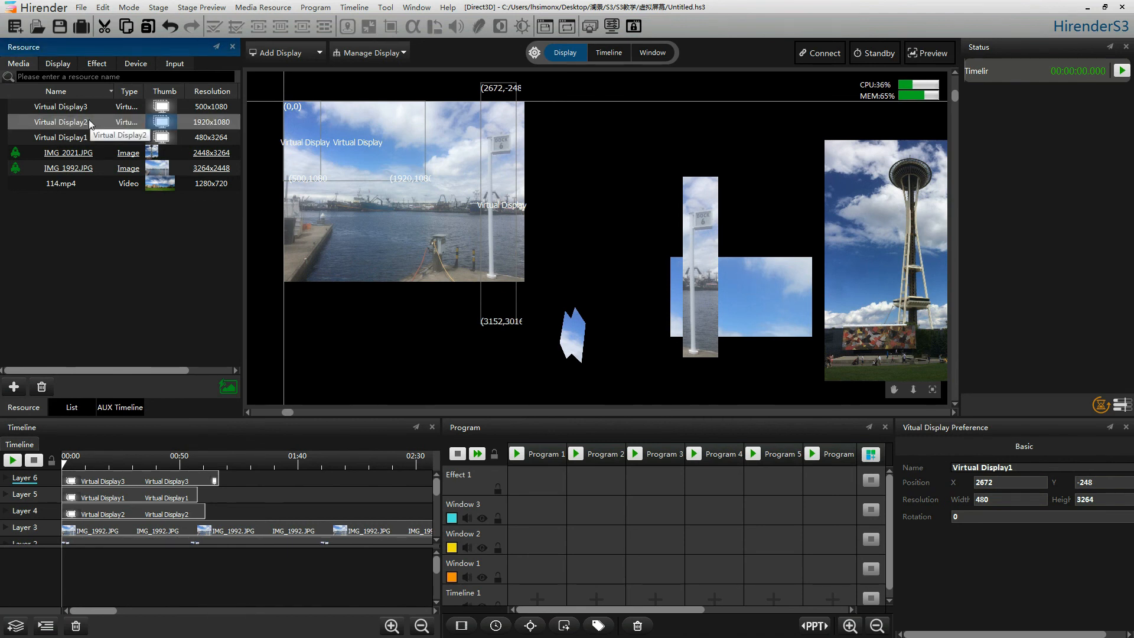
{"action": "left_click", "coordinate": [89, 121]}
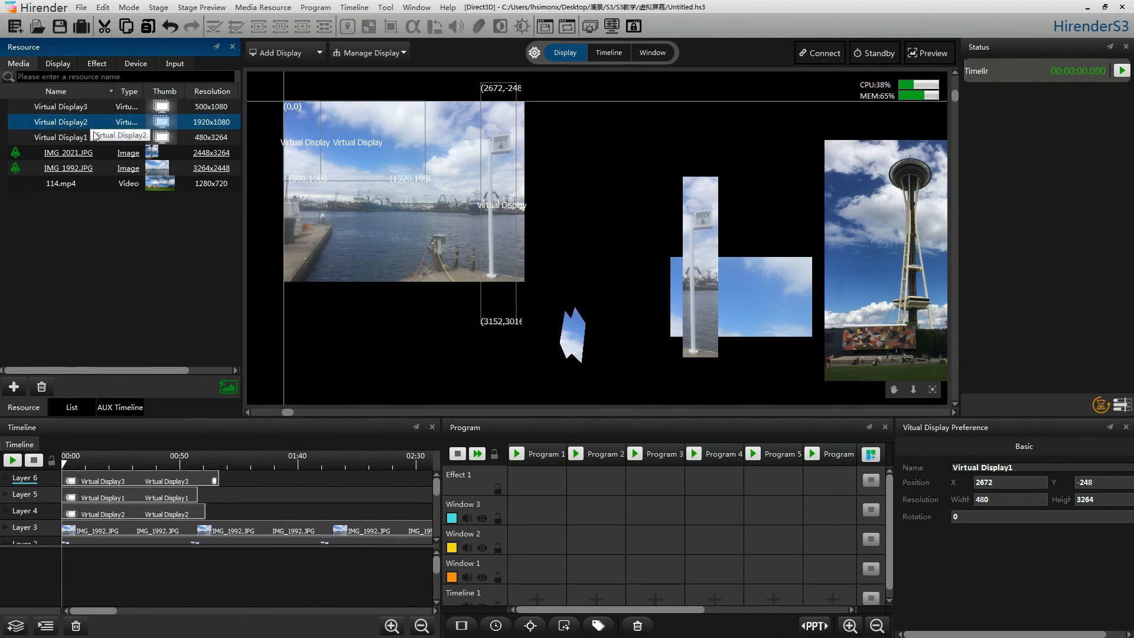
{"action": "left_click", "coordinate": [1037, 490]}
{"action": "key", "text": "Tab"}
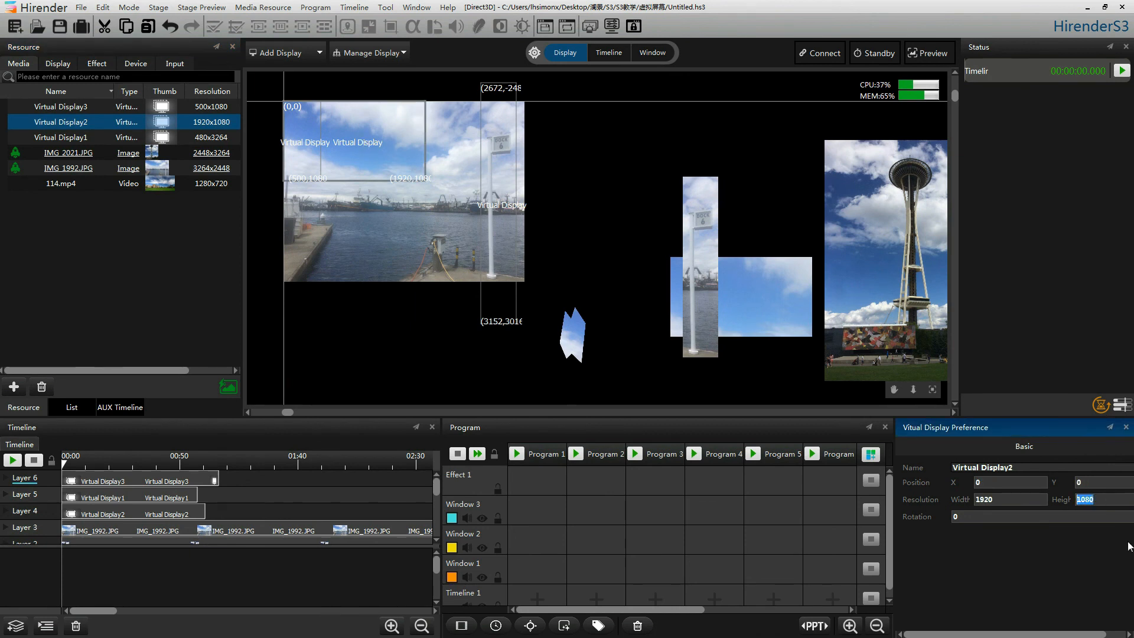
{"action": "type", "text": "3264"}
{"action": "key", "text": "shift+Tab"}
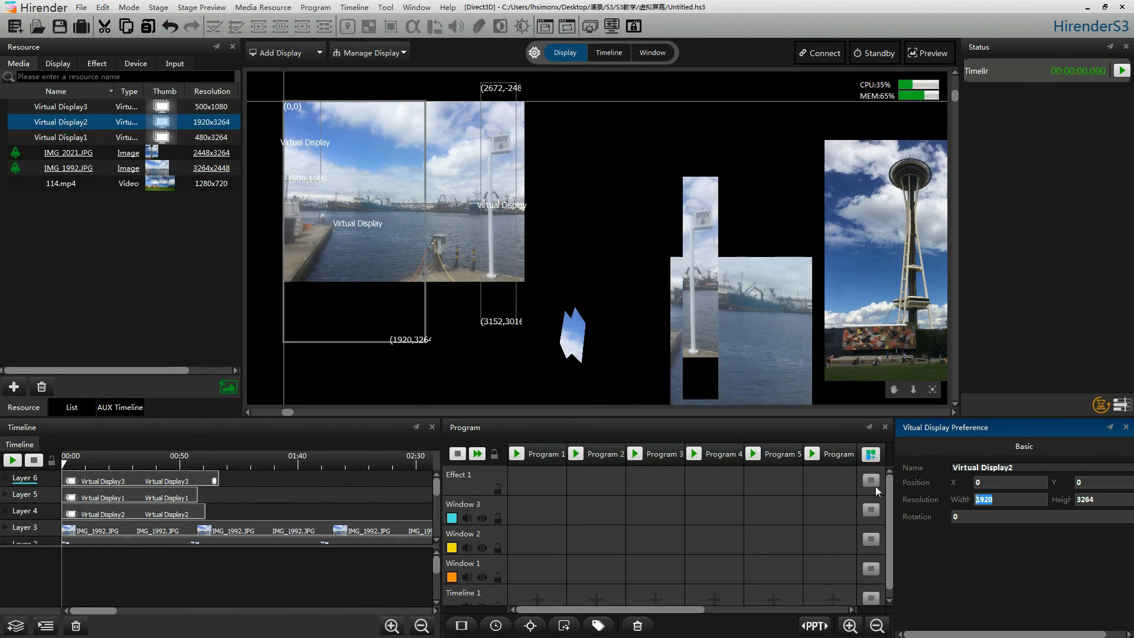
{"action": "type", "text": "480"}
{"action": "key", "text": "Return"}
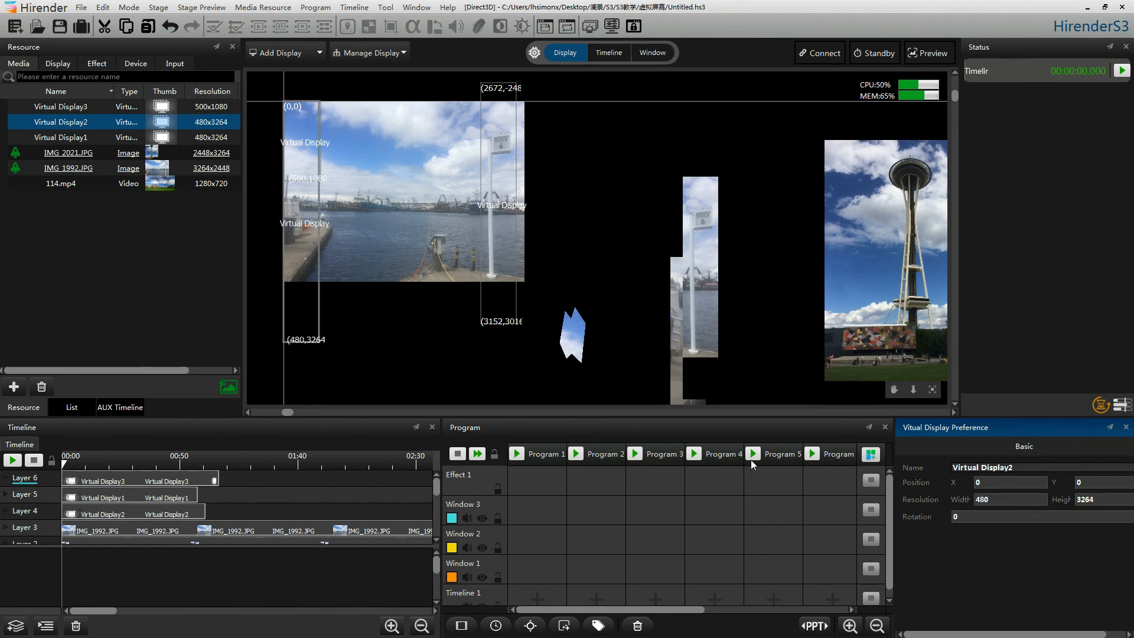
{"action": "mouse_move", "coordinate": [300, 210]}
{"action": "left_mouse_down"}
{"action": "mouse_move", "coordinate": [315, 211]}
{"action": "mouse_move", "coordinate": [300, 211]}
{"action": "left_mouse_up"}
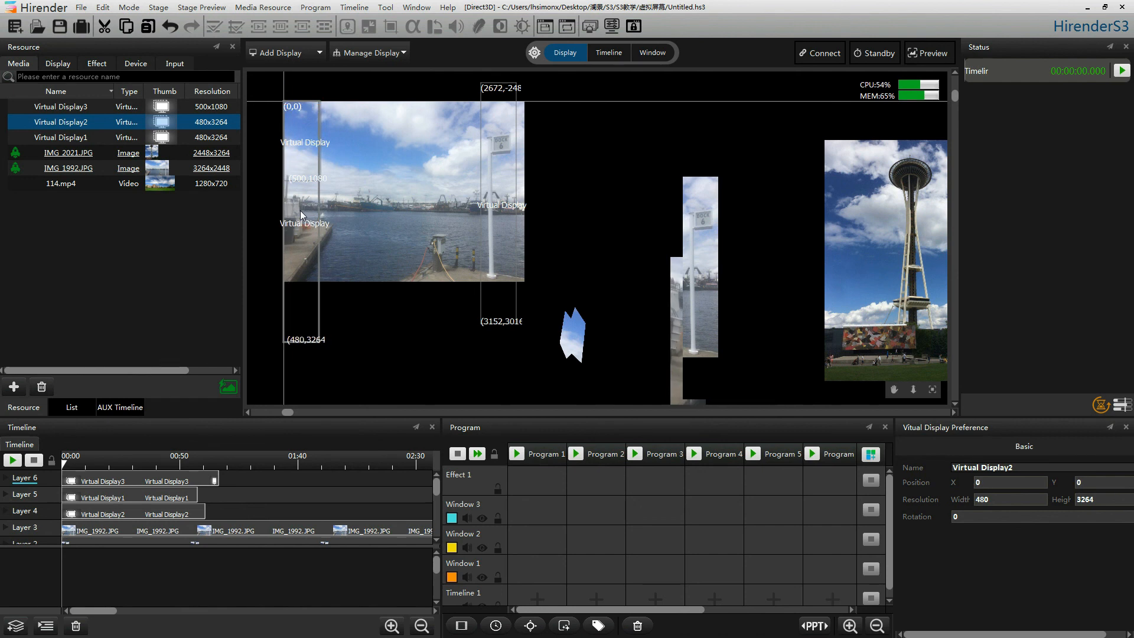
Place the Virtual Display1 layer against the left edge of IMG_2021.JPG and the Virtual Display2 layer against its right edge.
{"action": "left_click_drag", "start_coordinate": [762, 292], "coordinate": [540, 219]}
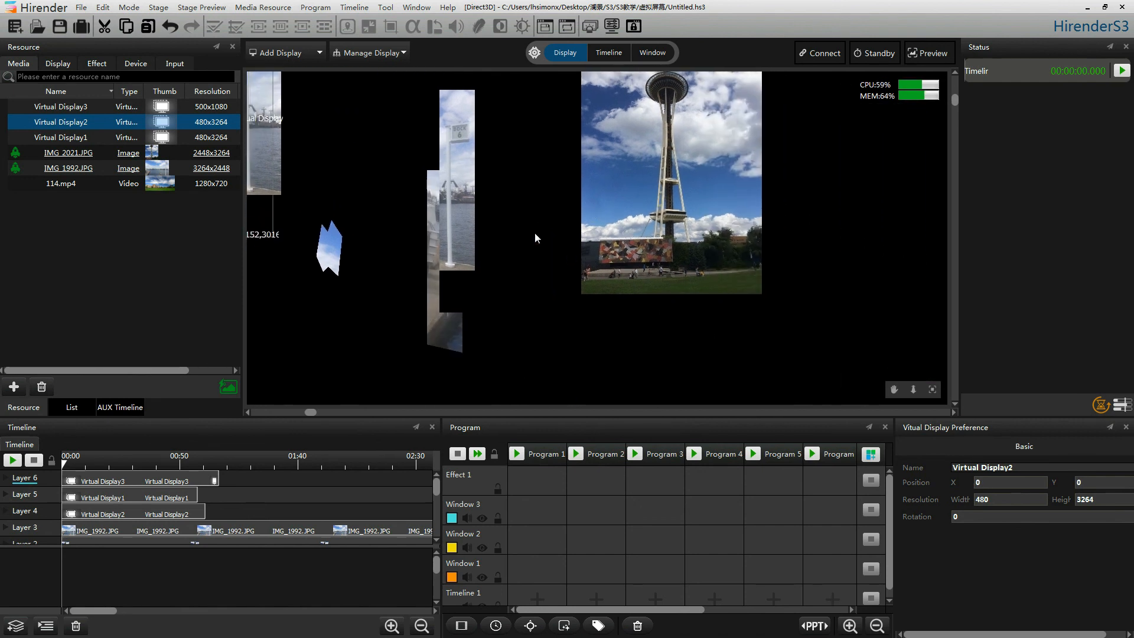
{"action": "left_click_drag", "start_coordinate": [493, 186], "coordinate": [584, 190]}
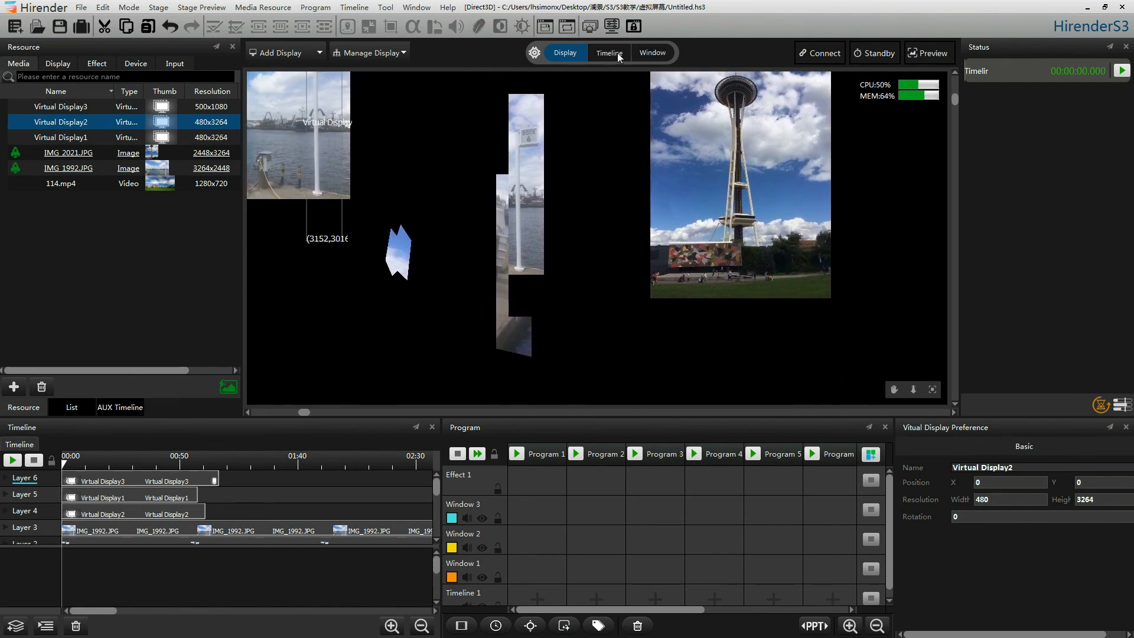
{"action": "left_click", "coordinate": [618, 57]}
{"action": "left_click_drag", "start_coordinate": [416, 183], "coordinate": [509, 162]}
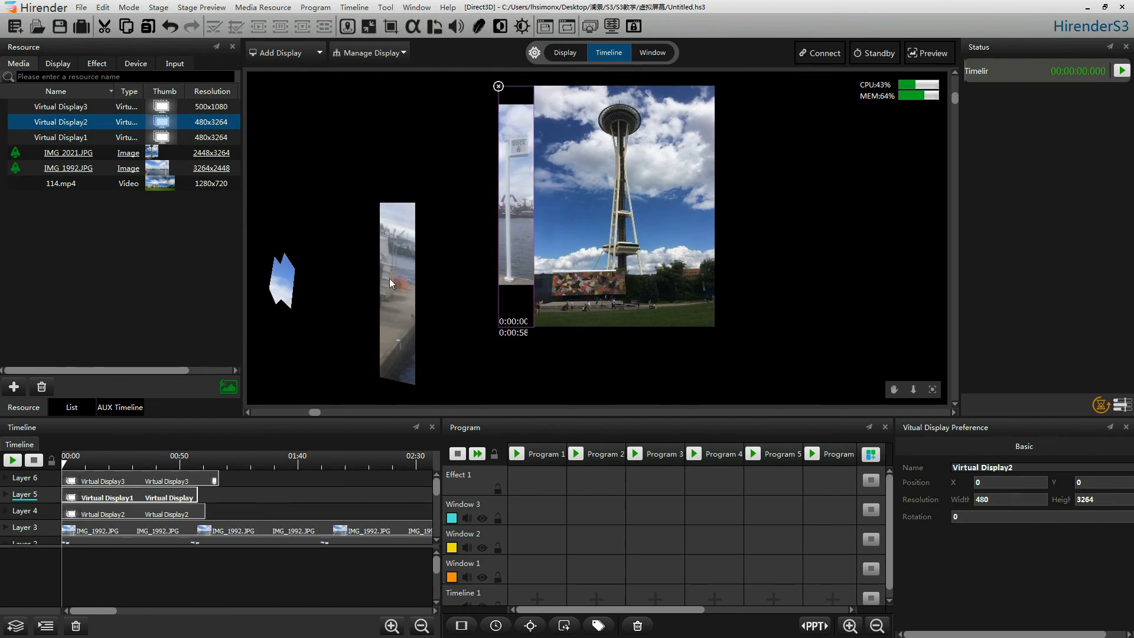
{"action": "left_click_drag", "start_coordinate": [388, 279], "coordinate": [721, 171]}
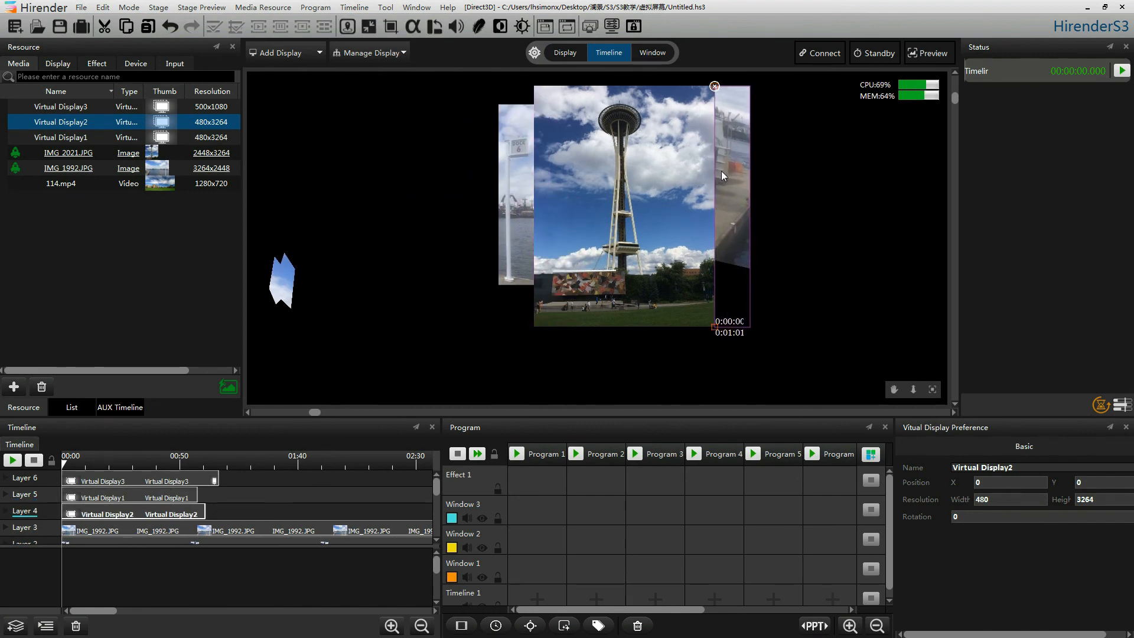
{"action": "left_click", "coordinate": [829, 281]}
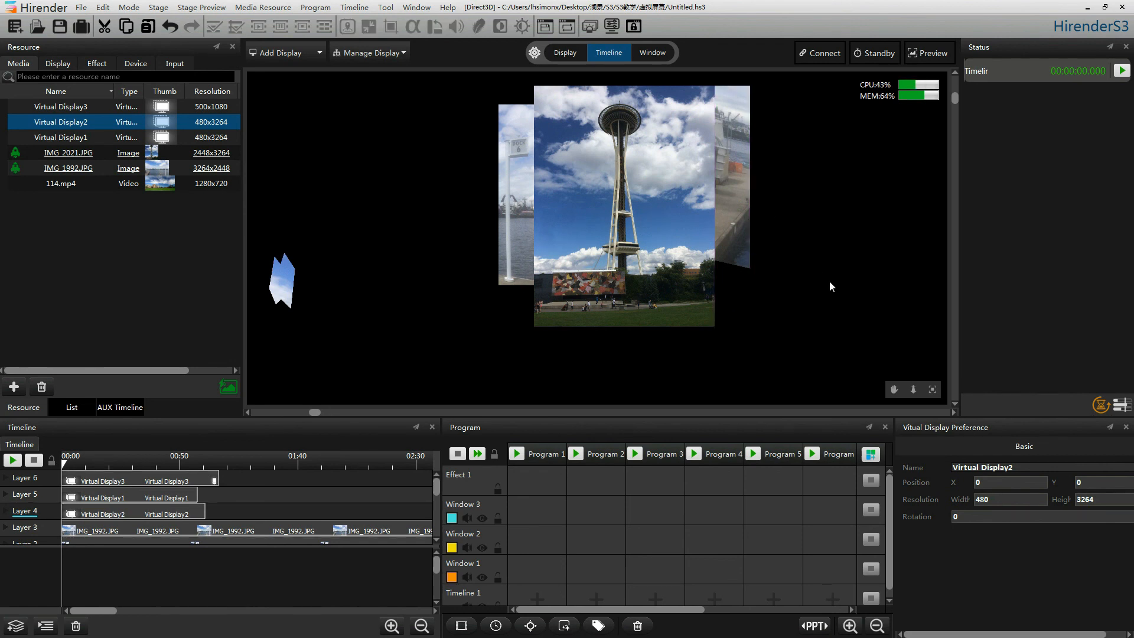